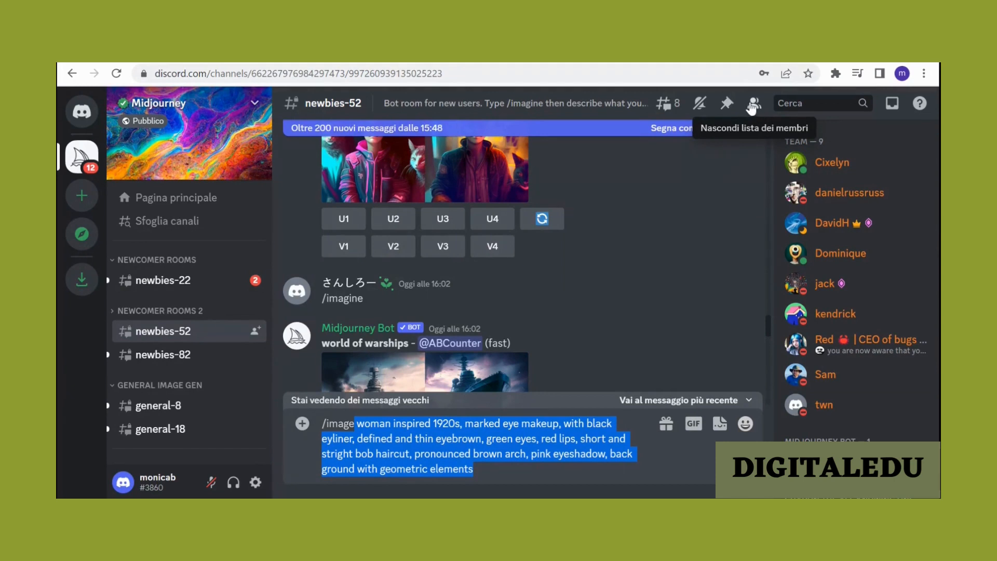
scroll(890, 379, down, 2)
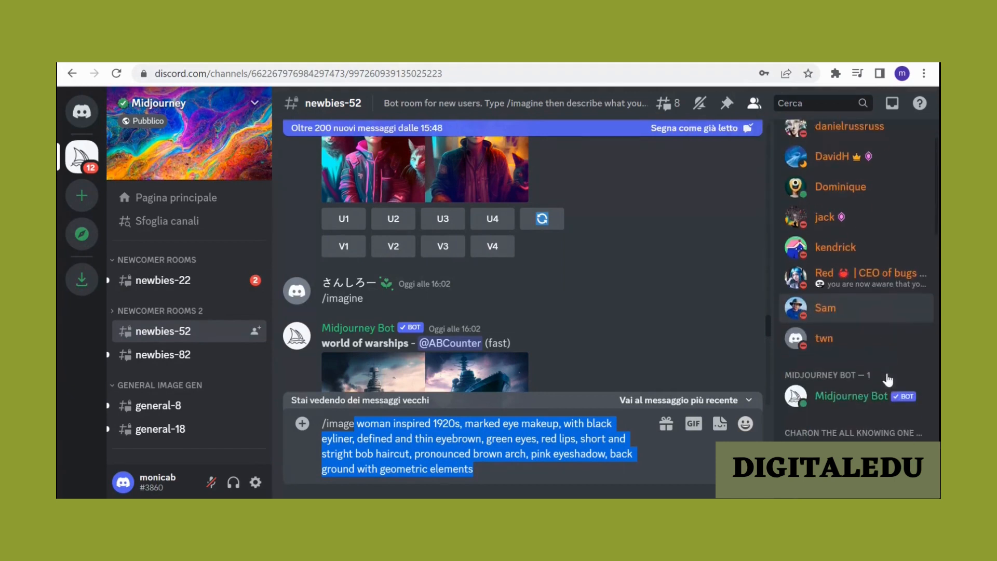
click(841, 394)
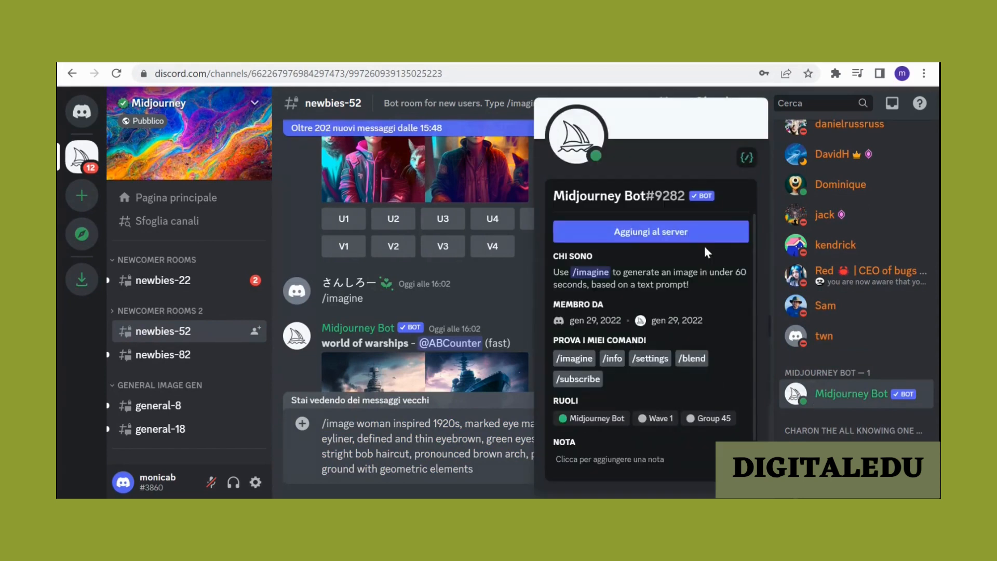
click(646, 366)
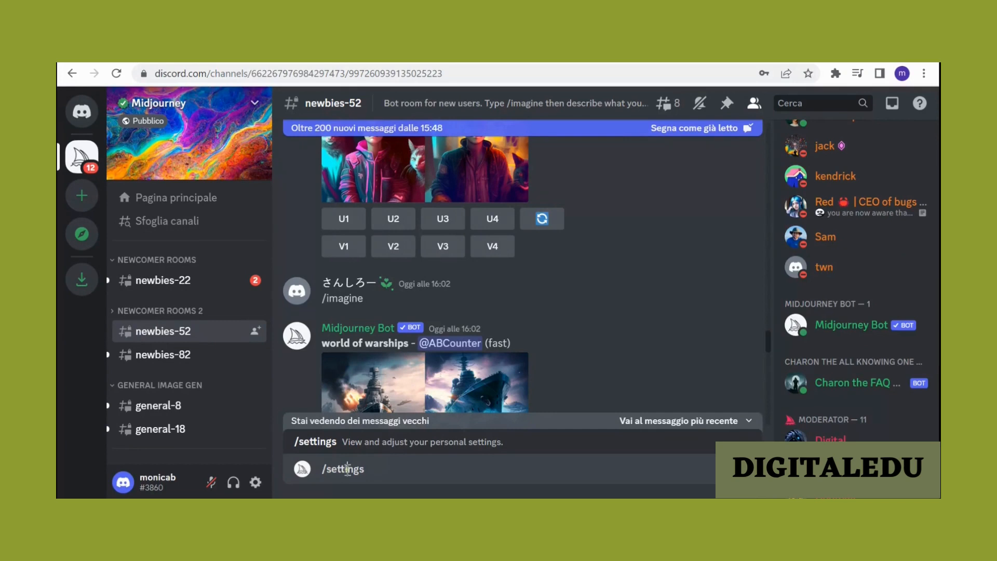
key(Return)
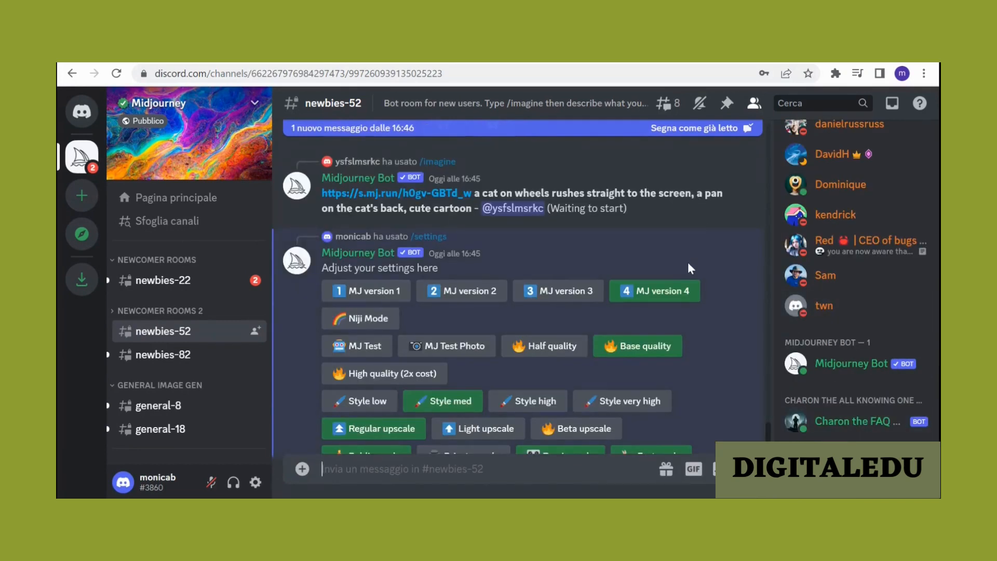
scroll(688, 262, down, 2)
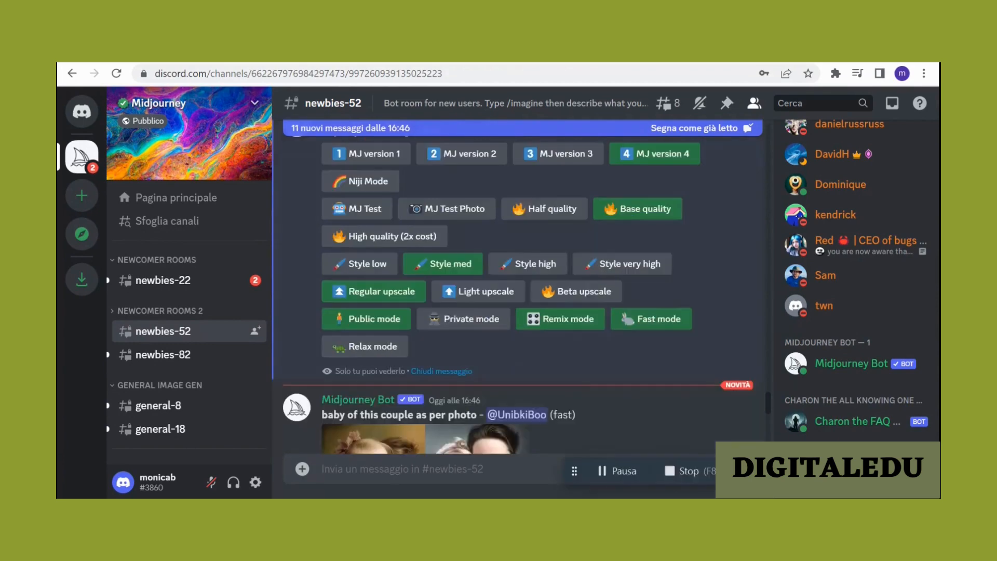
Generate an image with /imagine of a 1920s-inspired woman with marked eye makeup, green eyes, red lips, straight bob haircut and geometric background, using --ar 3:2.
click(336, 467)
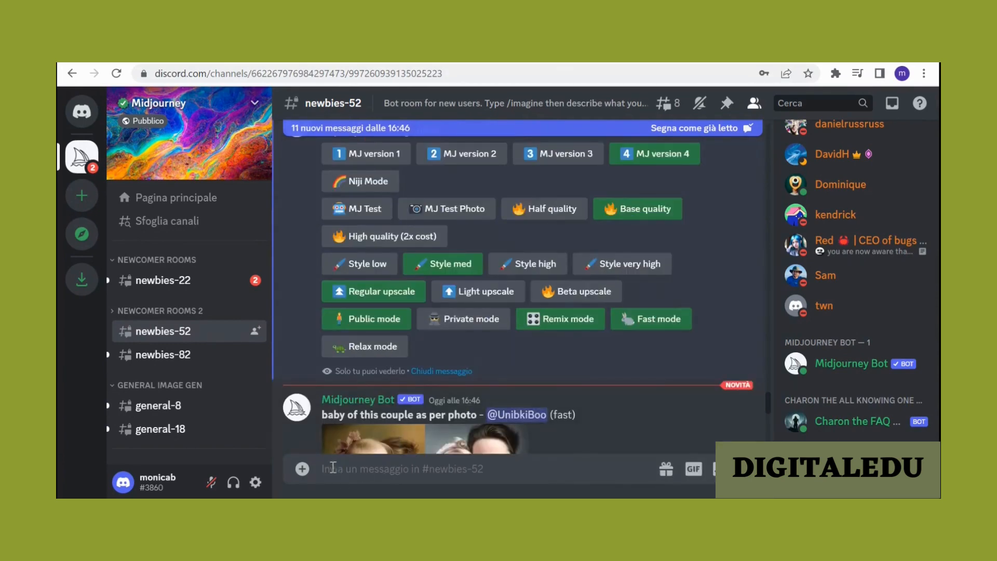
text(/)
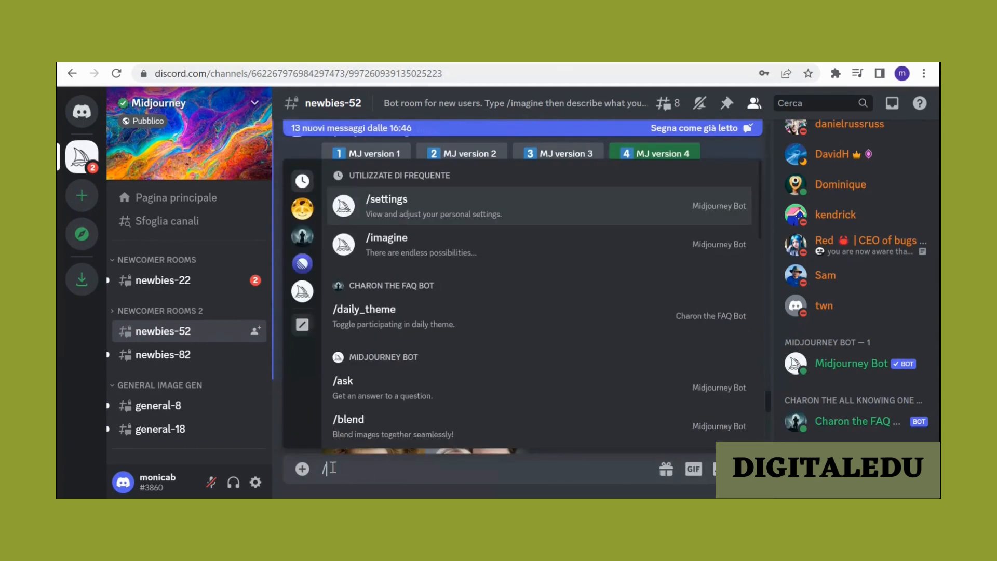
click(375, 253)
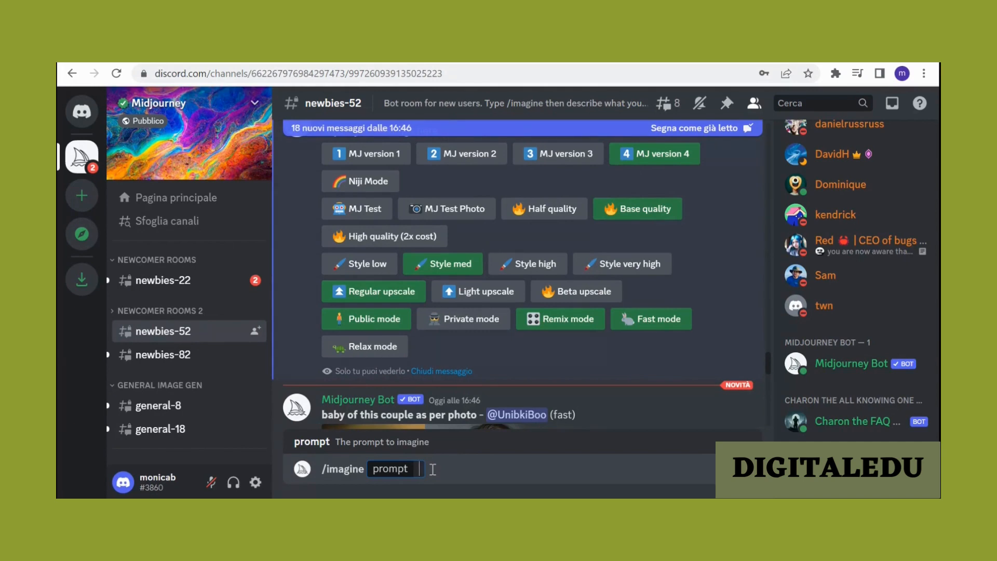
text(woman inspired 1920s, marked eye makeup with bloc eyliner defined and thin eyebrown, green eyes, red lips short and straight bob haircut, pronounced brow arch, pink eyeshadow, background with geometric elements)
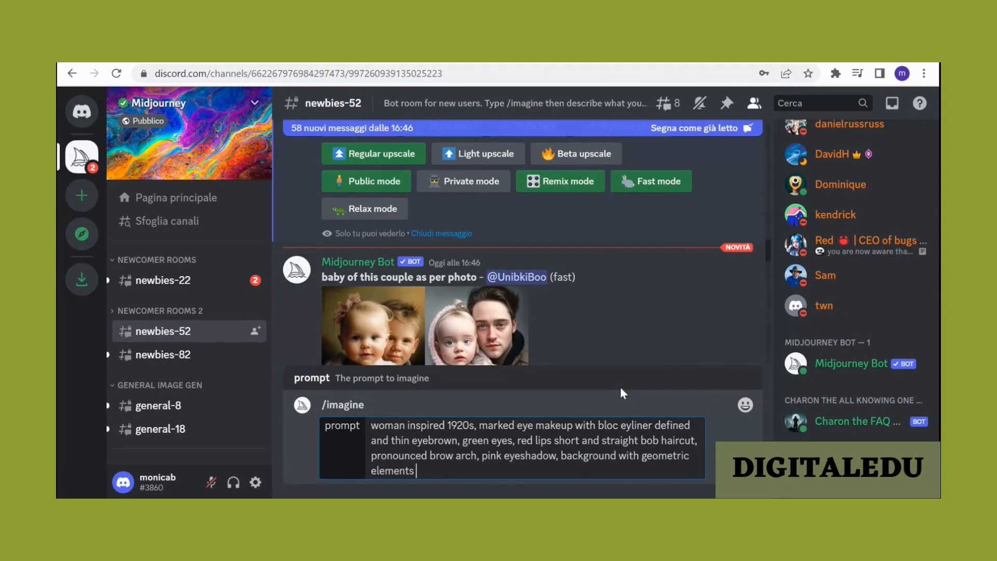
text(--ar)
text(3:2)
key(Return)
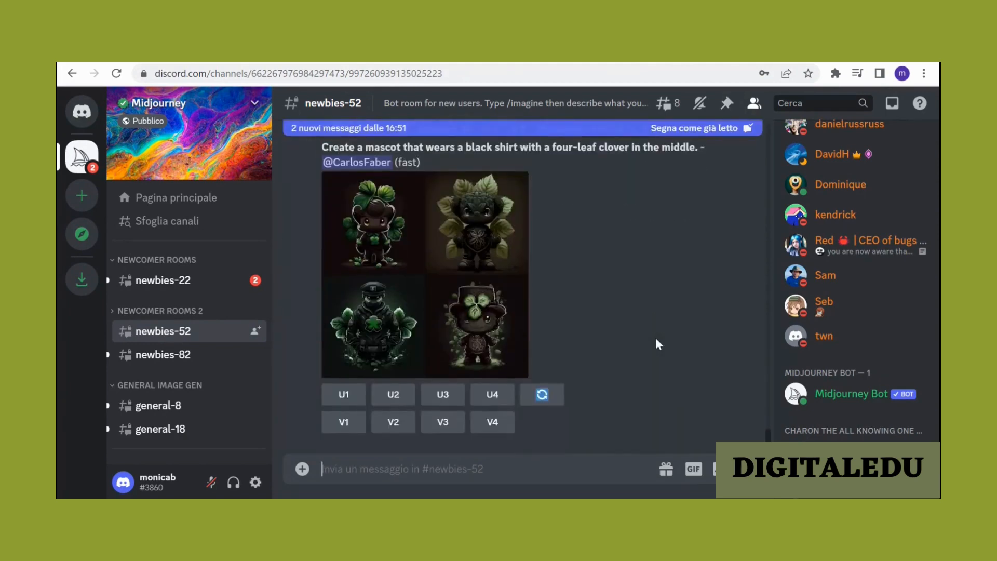
Look for the generated 1920s woman images among the newbies-52 messages and the inbox mentions.
scroll(656, 344, up, 4)
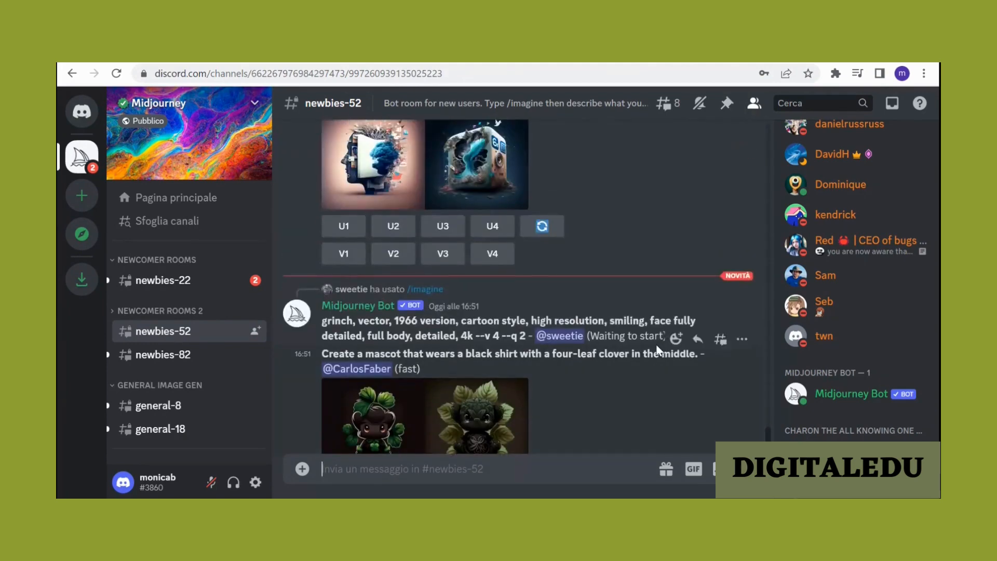
scroll(656, 347, up, 5)
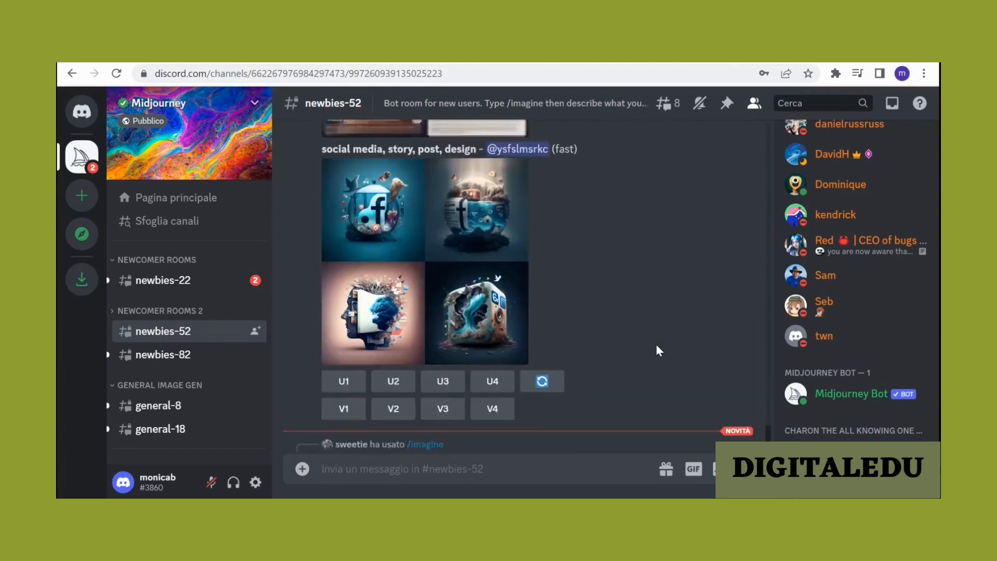
scroll(656, 344, up, 4)
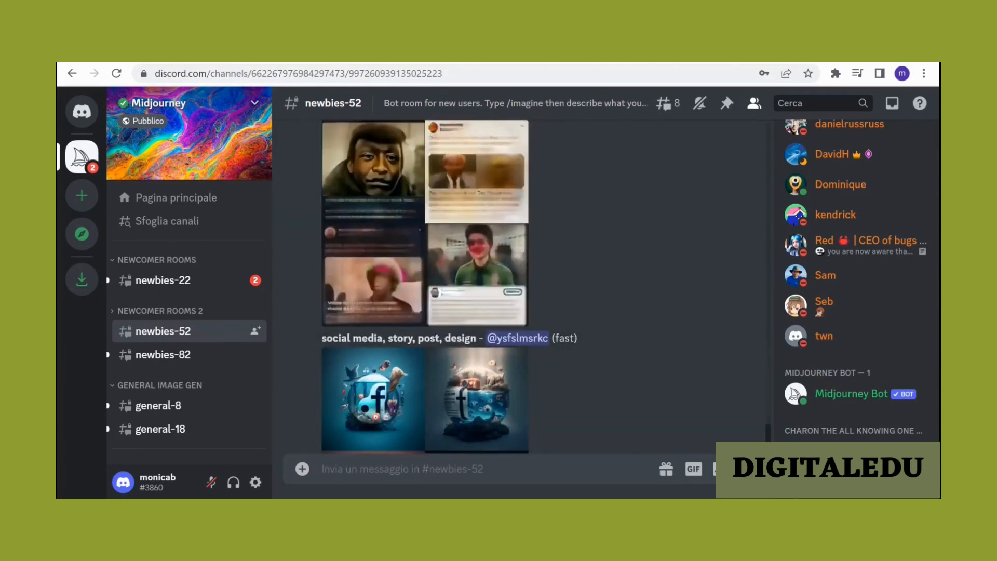
click(892, 104)
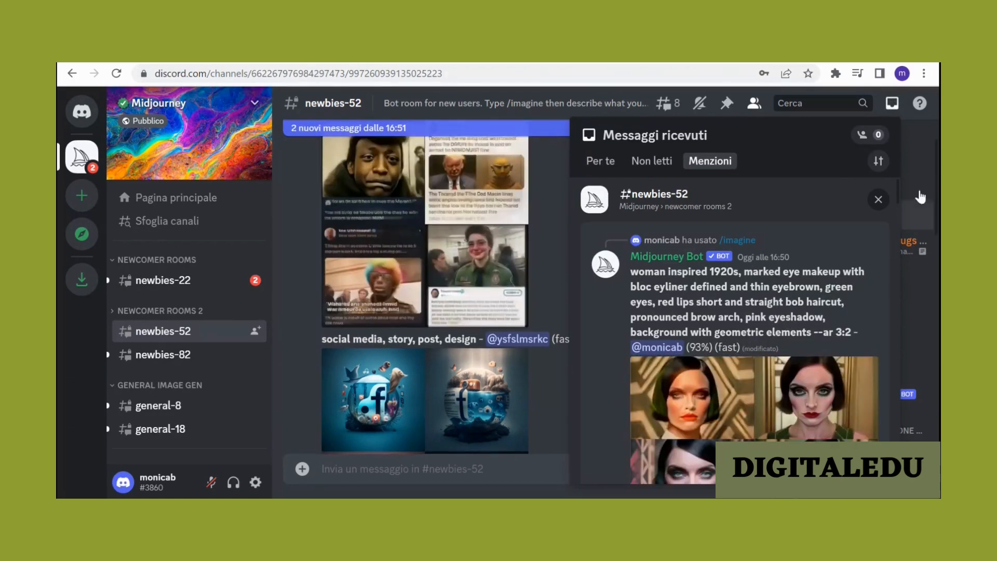
click(549, 152)
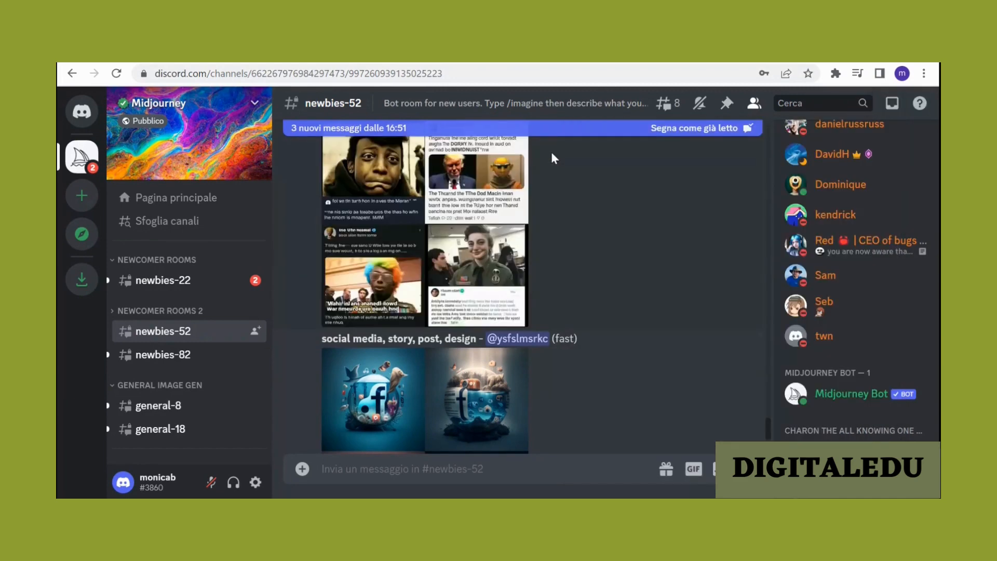
scroll(582, 310, down, 5)
scroll(583, 319, down, 10)
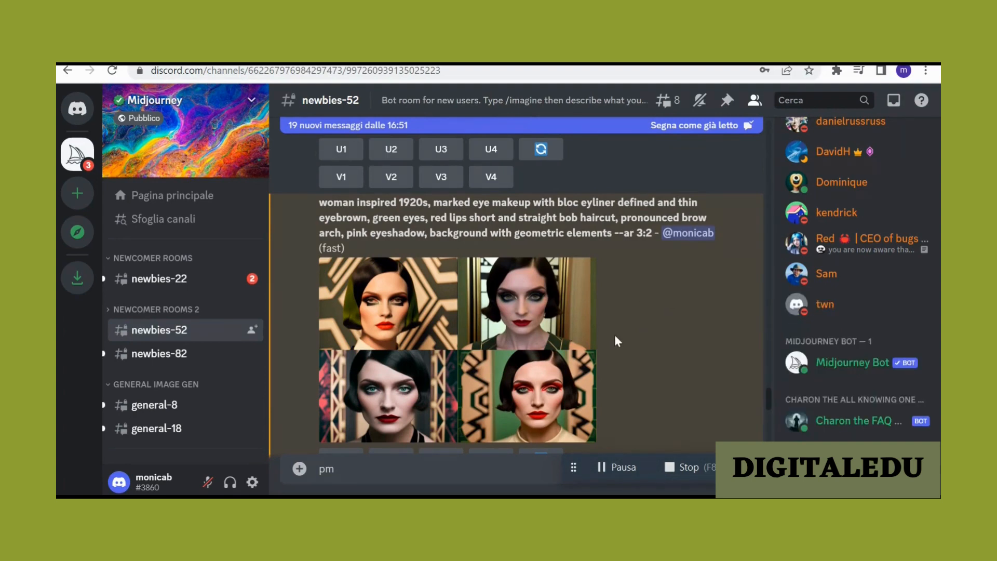
scroll(616, 341, down, 2)
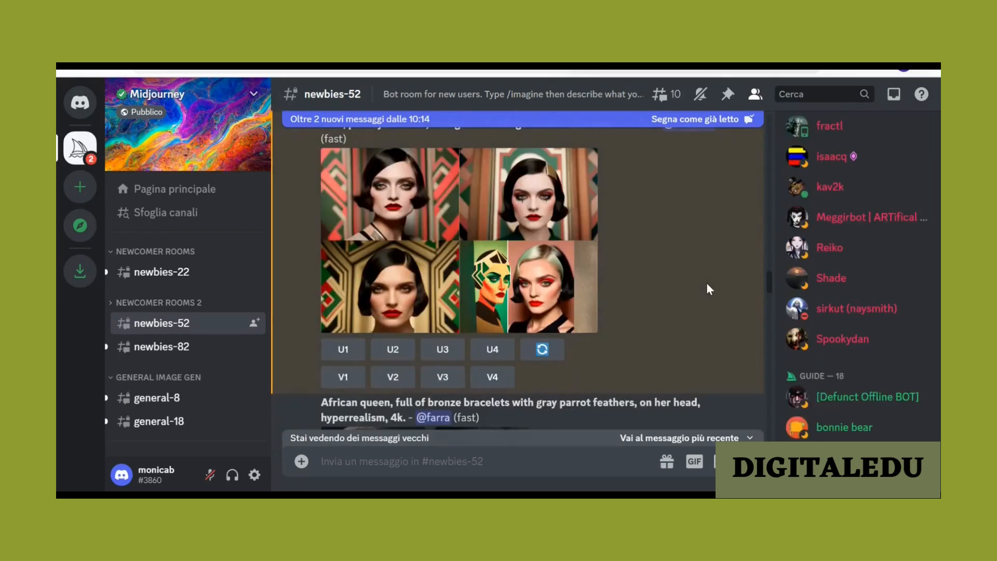
Start a variation of image 3 and replace "background with geometric elements" with "green background" in the remix prompt.
scroll(691, 271, up, 3)
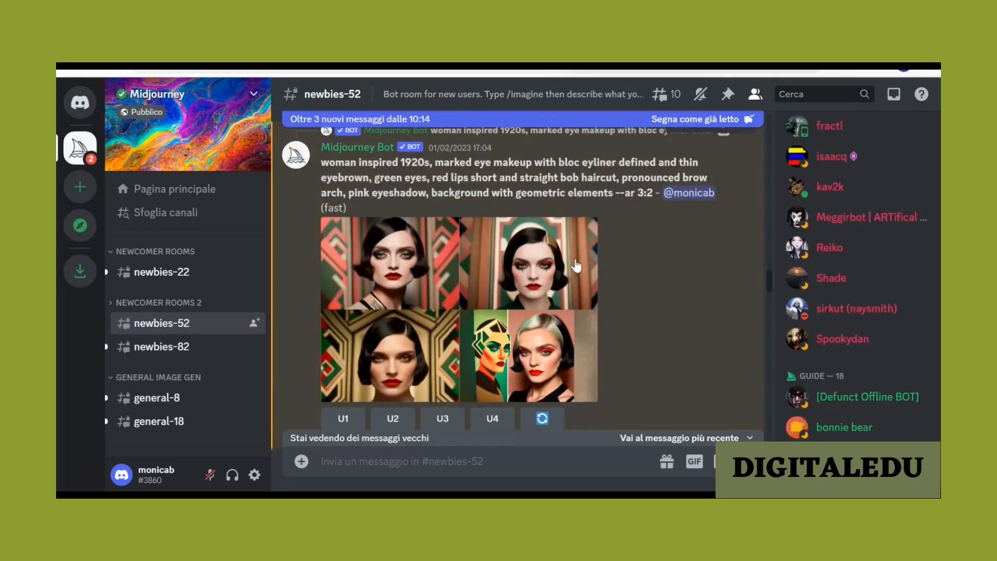
scroll(486, 253, down, 2)
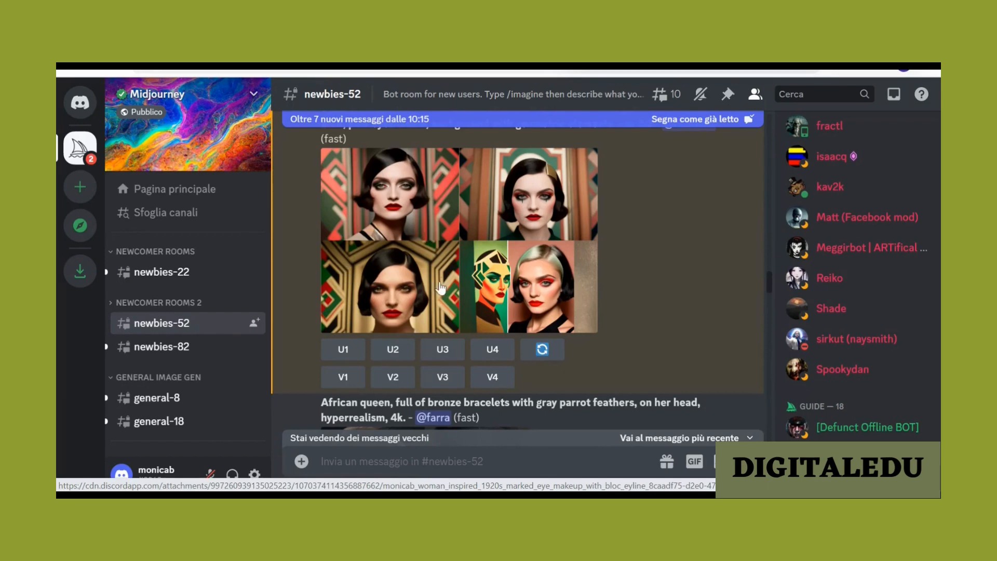
click(450, 379)
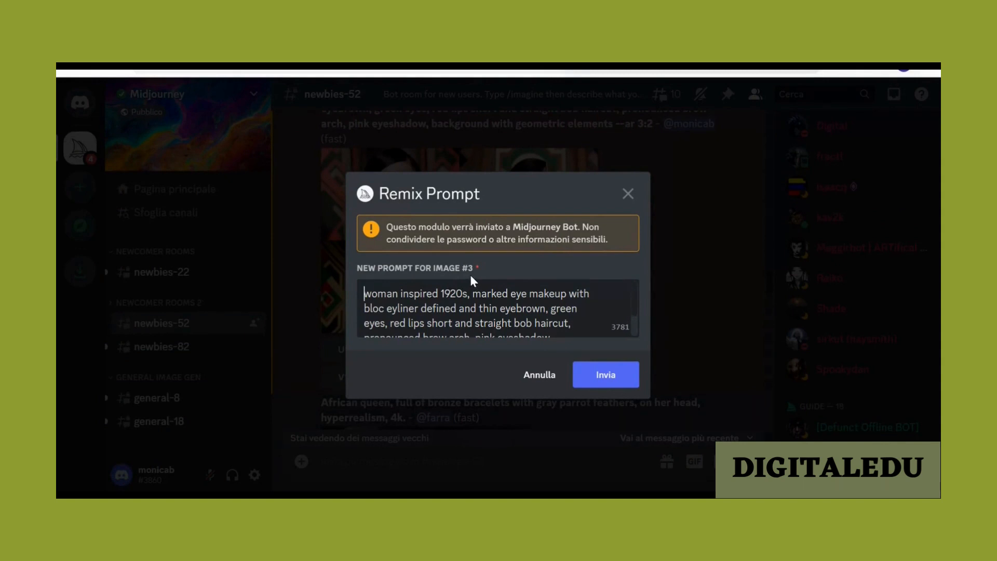
scroll(465, 291, down, 2)
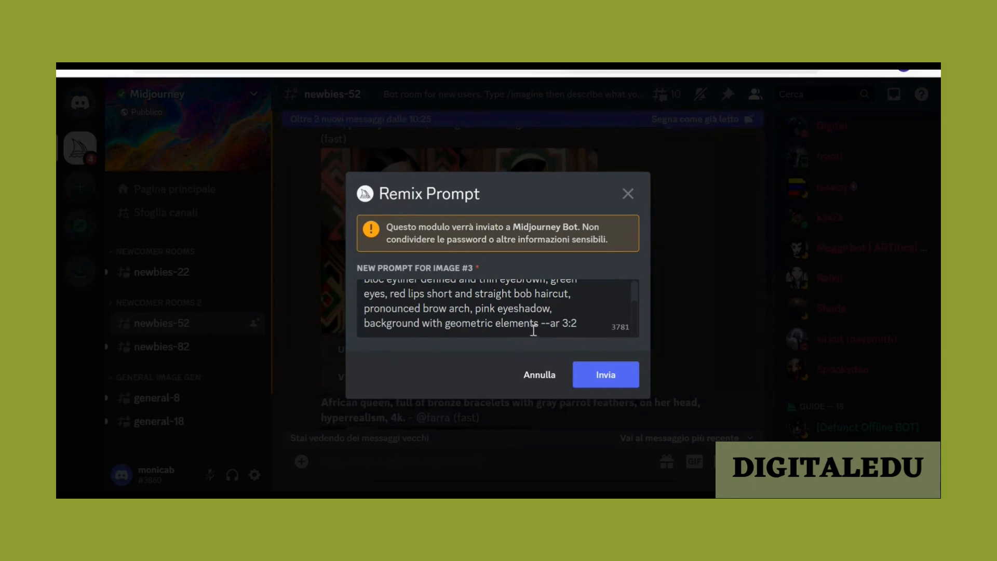
drag(540, 324, 364, 327)
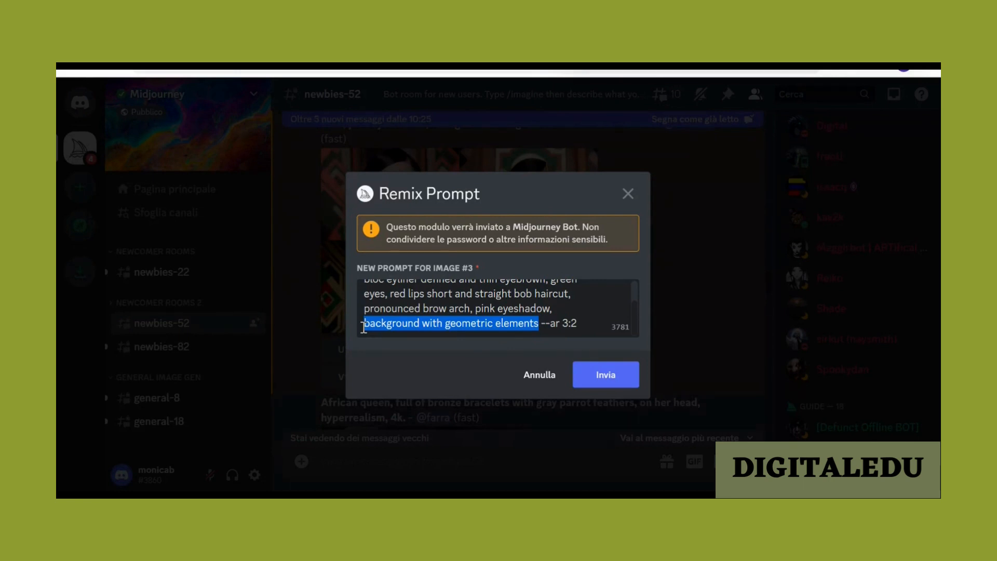
key(BackSpace)
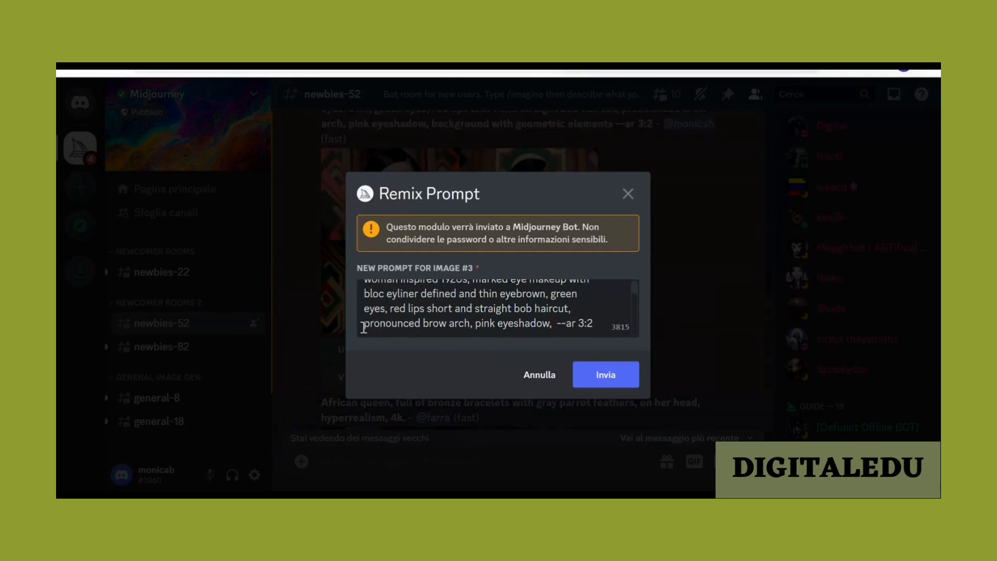
text(green ba)
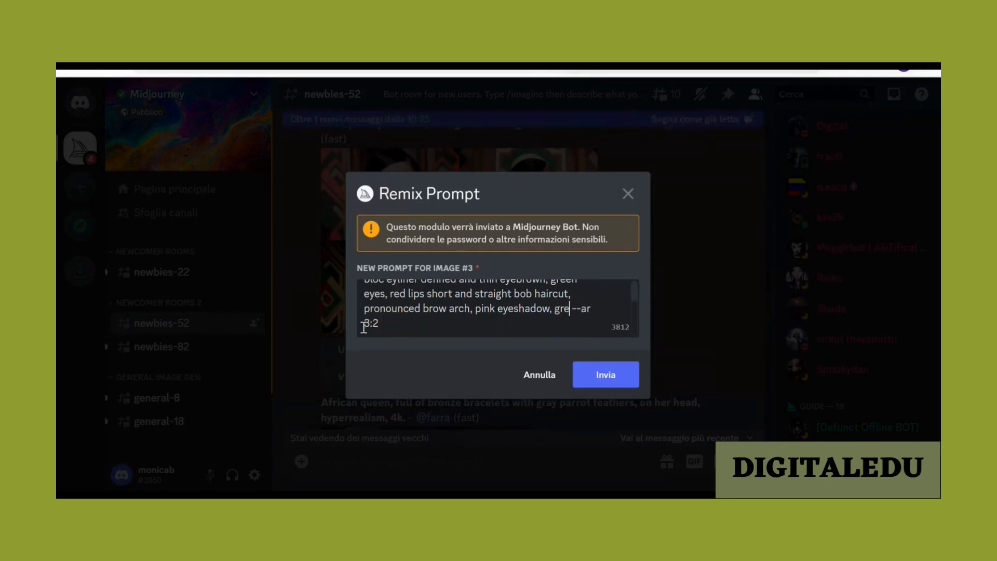
text(ckground)
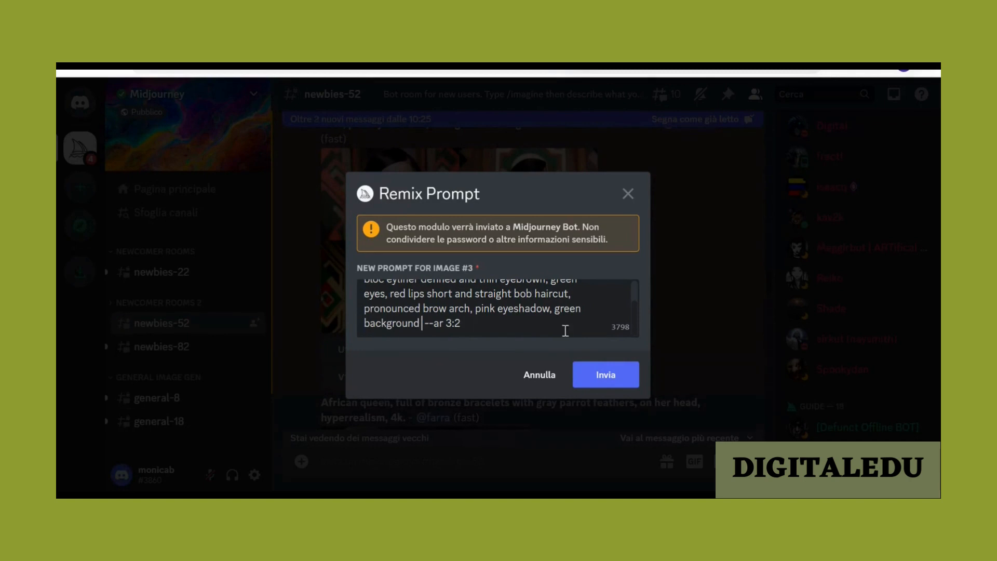
Expand the remix prompt's background wording to "withe dress green gradient background," ahead of the aspect ratio parameter.
click(585, 310)
text(grad)
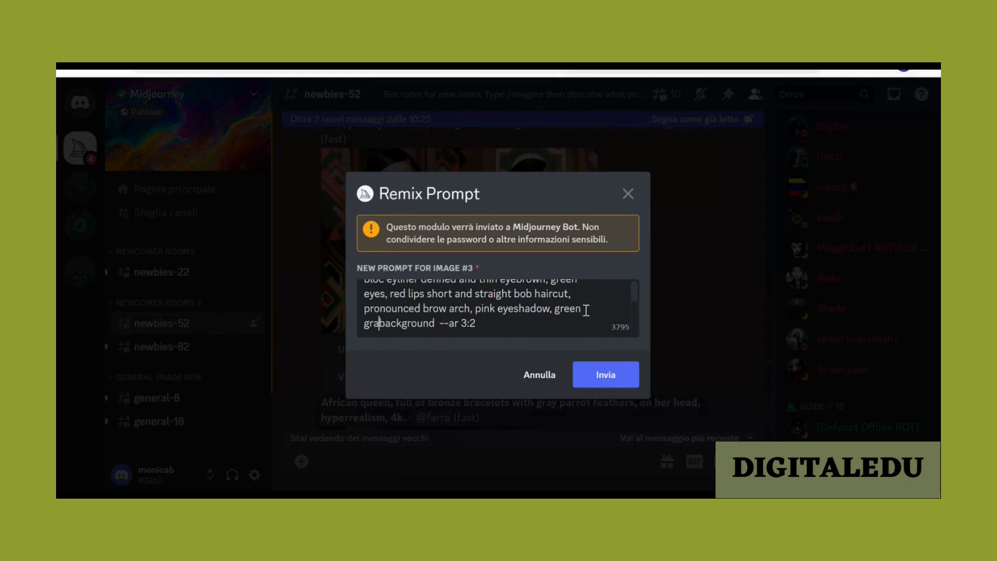
text(ient)
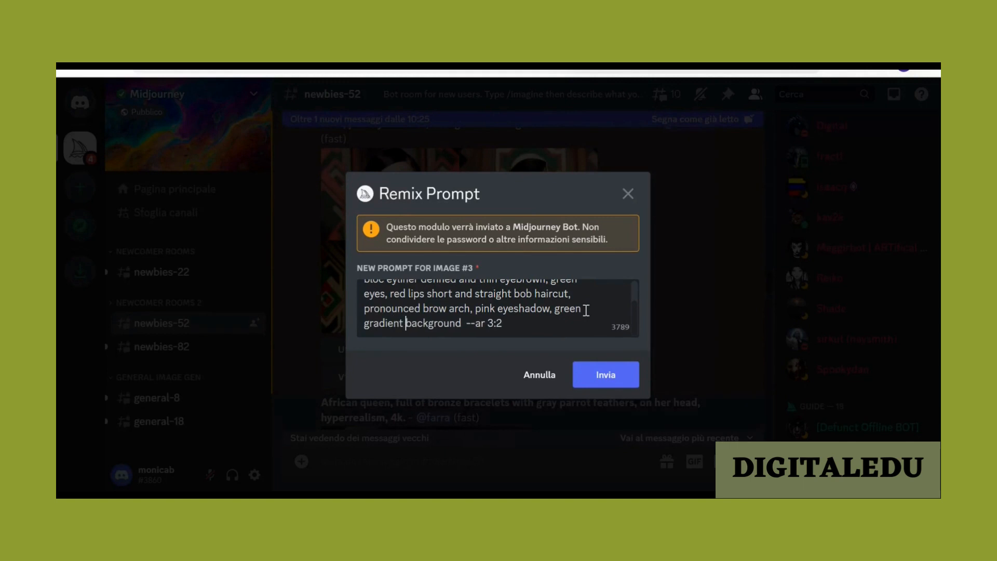
click(462, 324)
text(,)
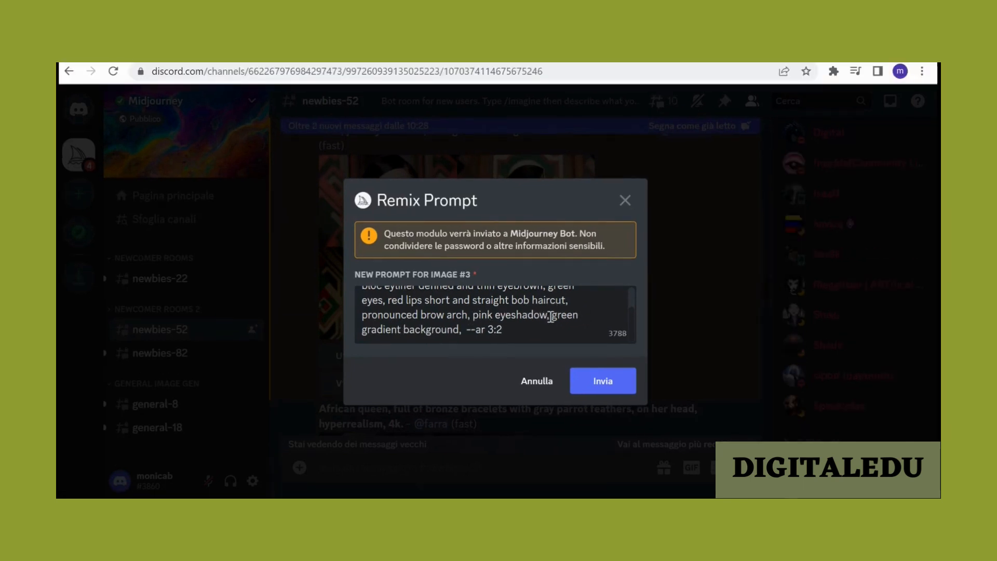
click(553, 313)
text(withe )
text(dress green)
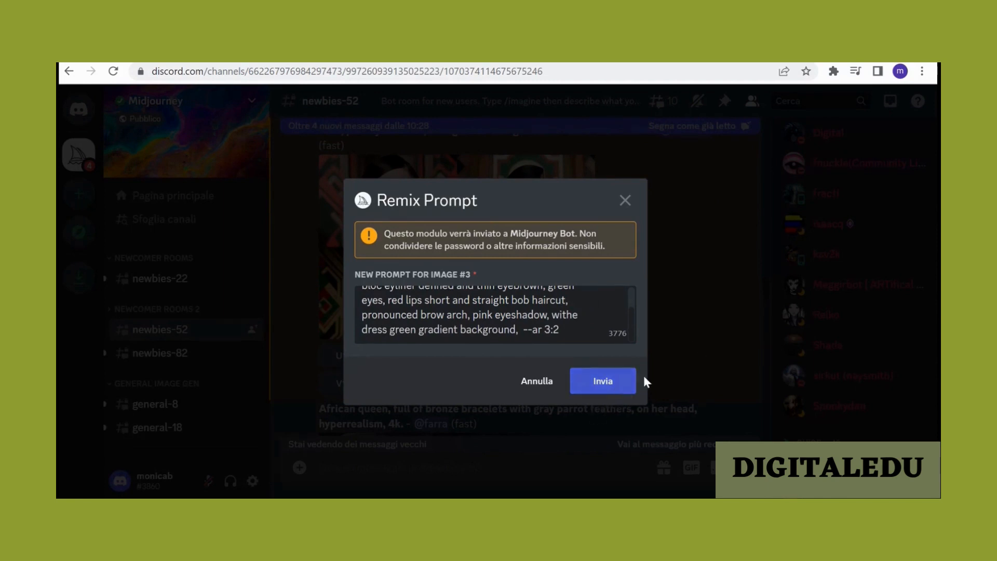
click(685, 251)
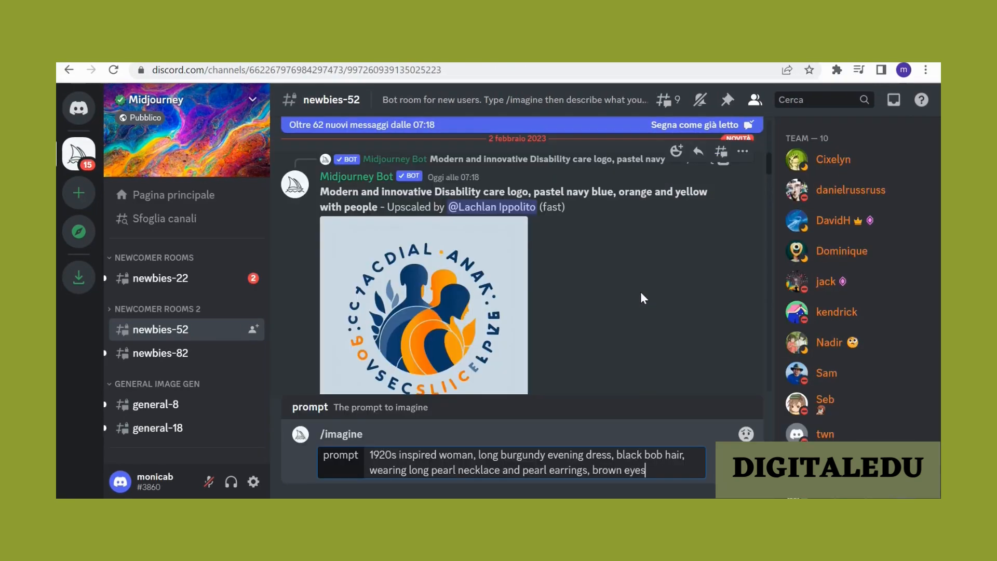
Append the aspect ratio --ar 2:3 to the /imagine prompt for the 1920s woman in a long burgundy evening dress.
scroll(640, 296, down, 2)
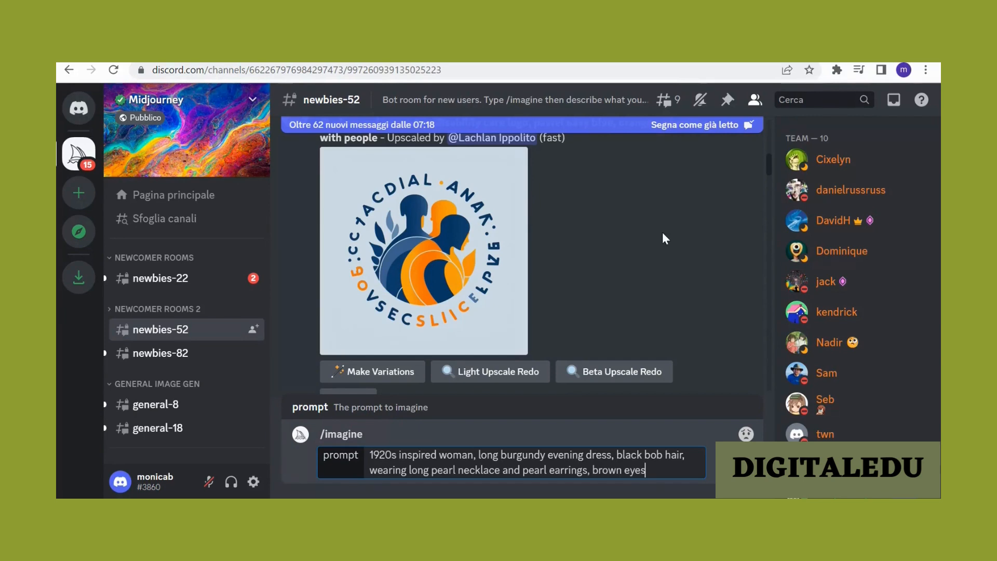
text(--ar  2)
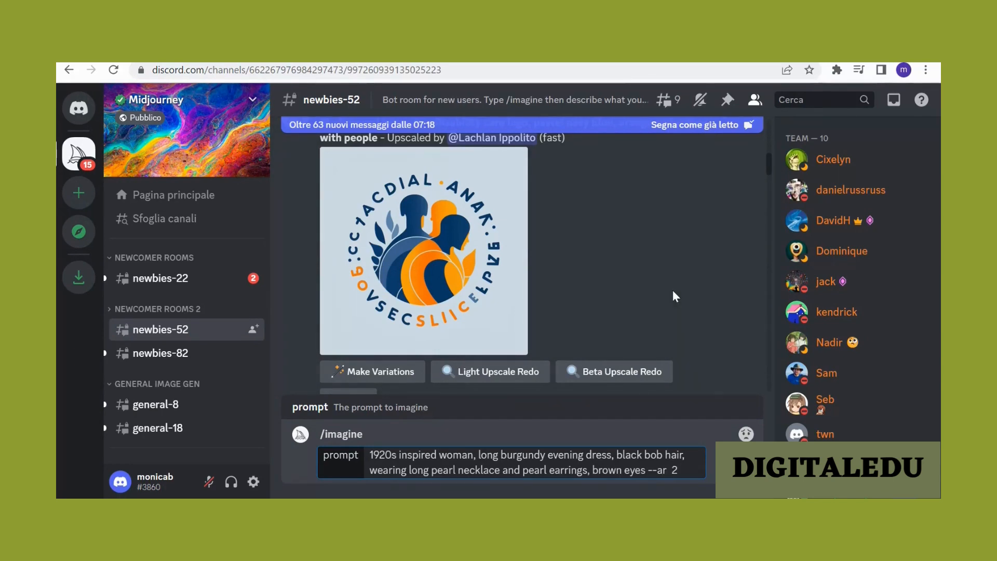
text(:3)
Open the inbox mentions and examine the upscaled 1920s woman image.
click(892, 100)
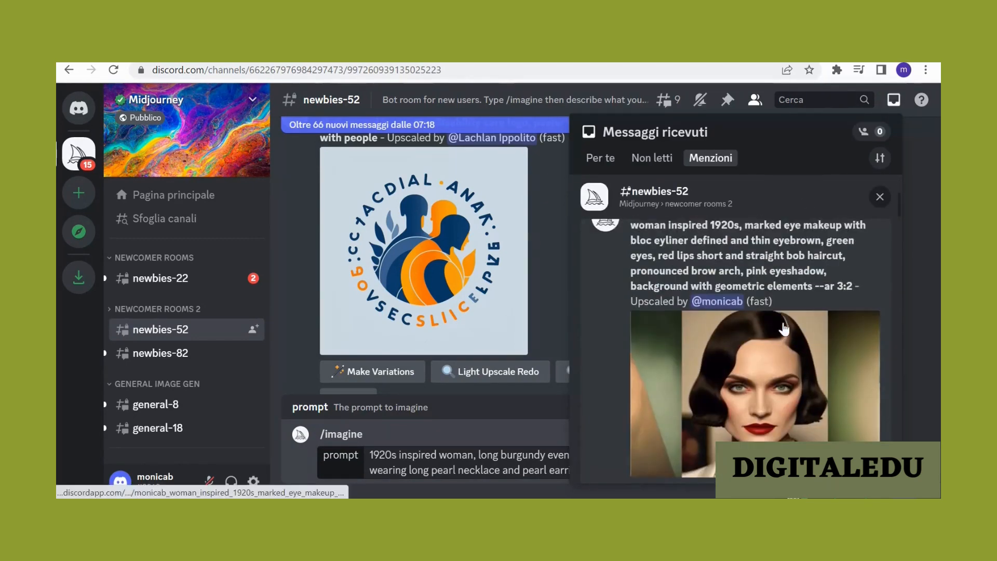
scroll(726, 327, down, 2)
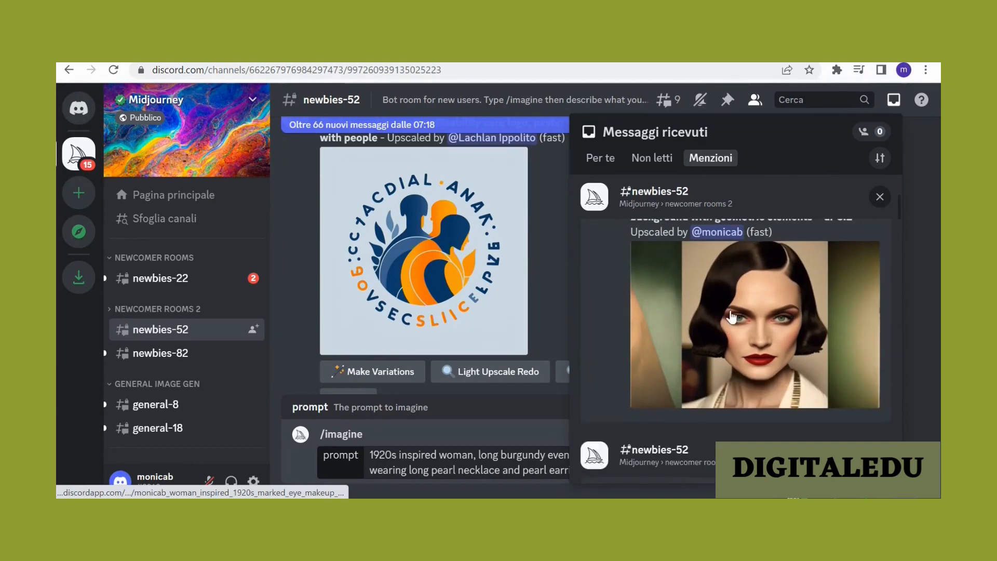
scroll(807, 296, up, 3)
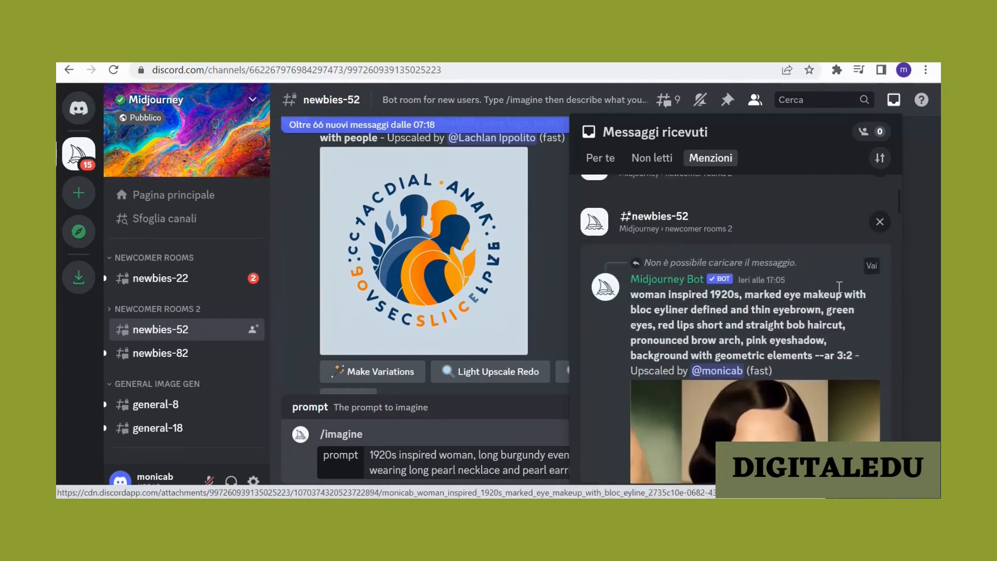
Jump to the upscaled 1920s woman message from the inbox mentions and add an envelope reaction to it.
click(873, 264)
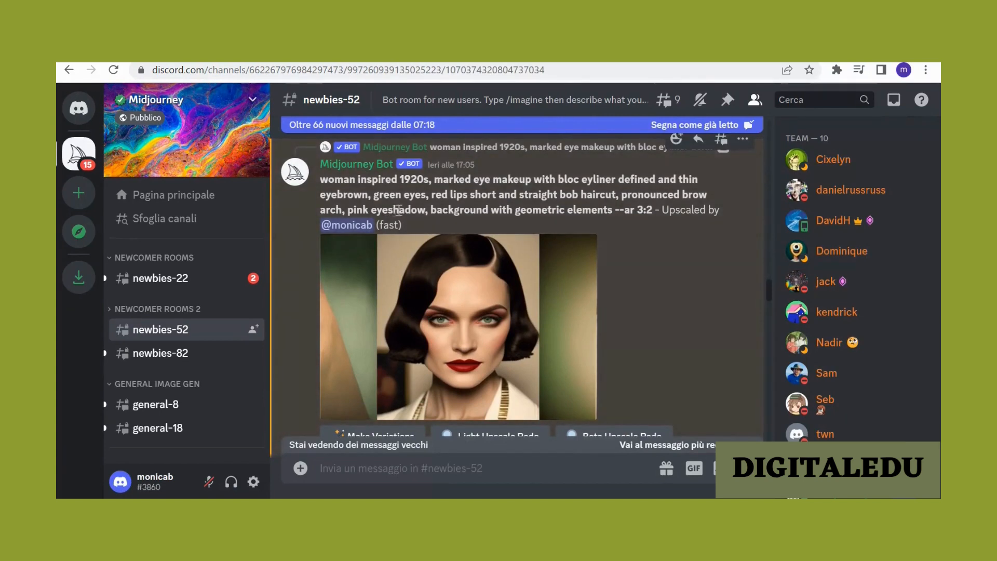
scroll(650, 190, up, 1)
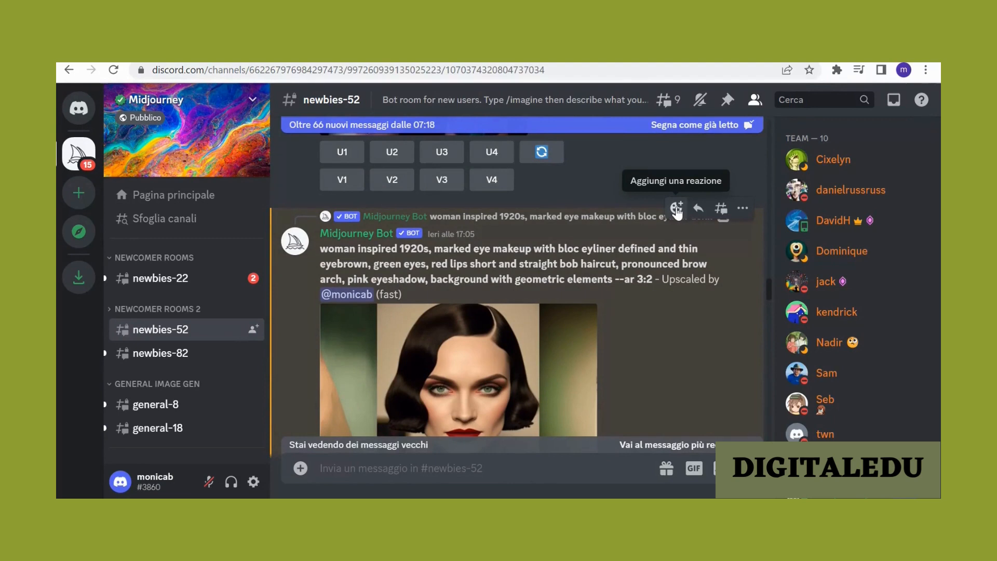
click(676, 208)
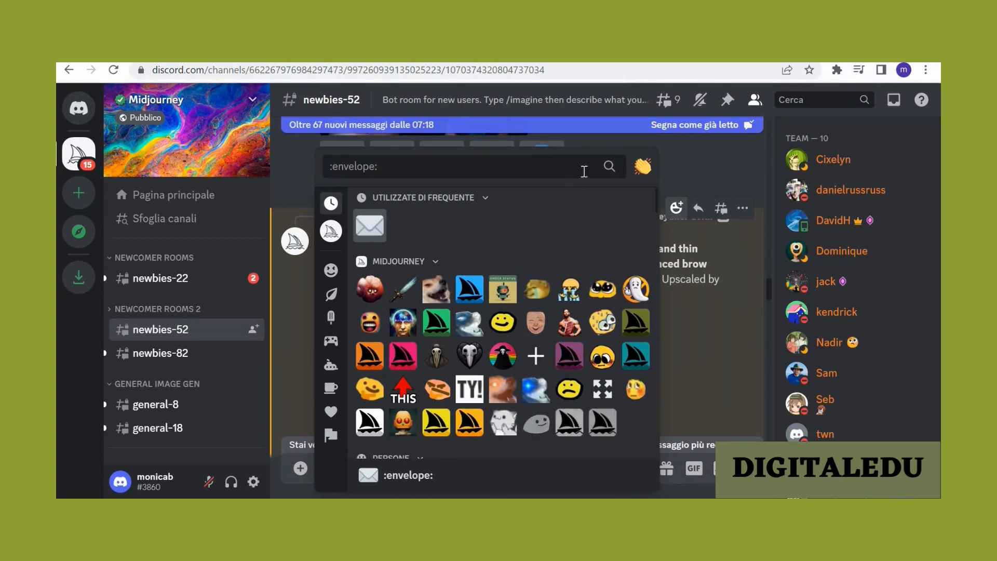
click(377, 227)
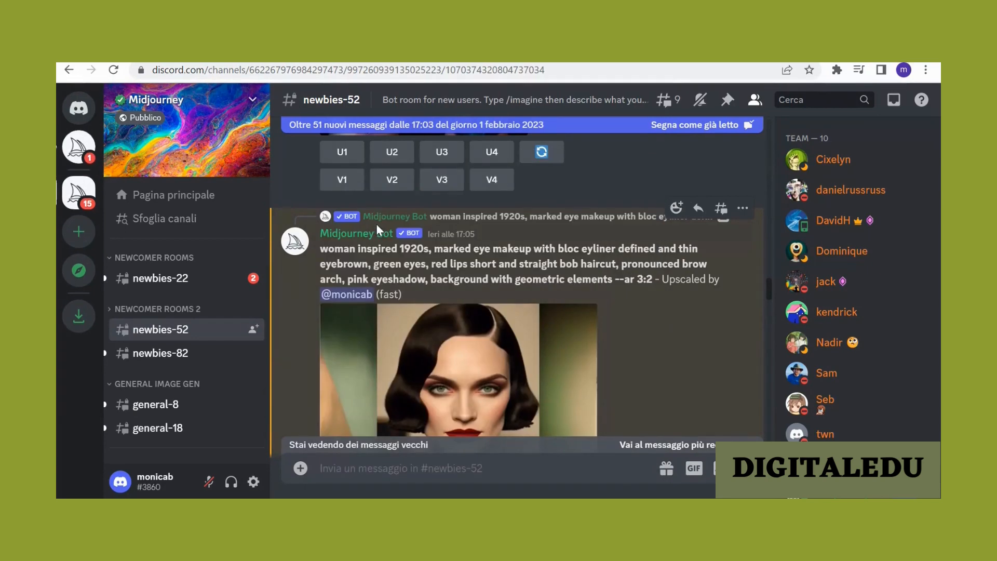
Open the Midjourney Bot's direct message and copy the seed number of the 1920s woman image.
click(81, 148)
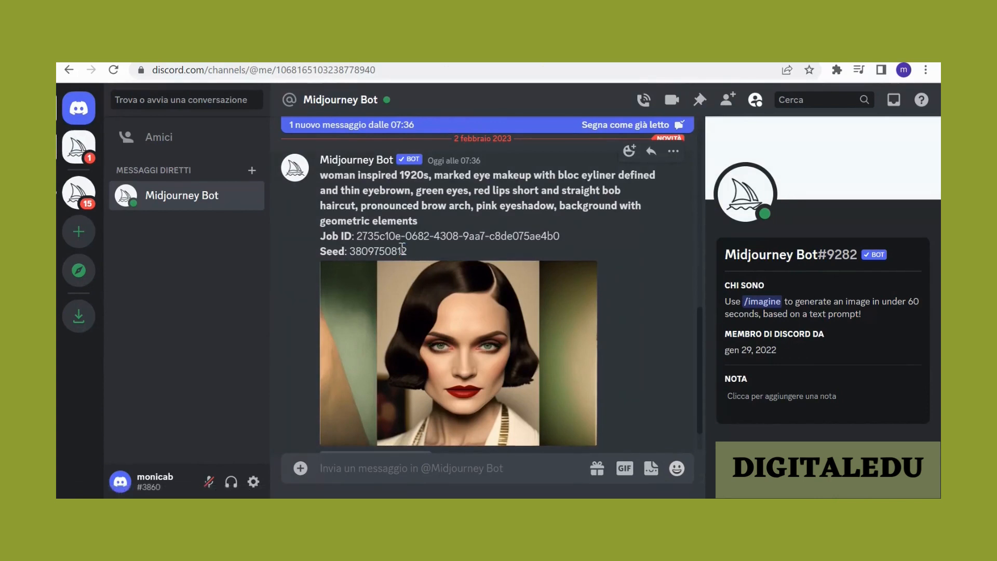
drag(408, 251, 348, 251)
key(ctrl+c)
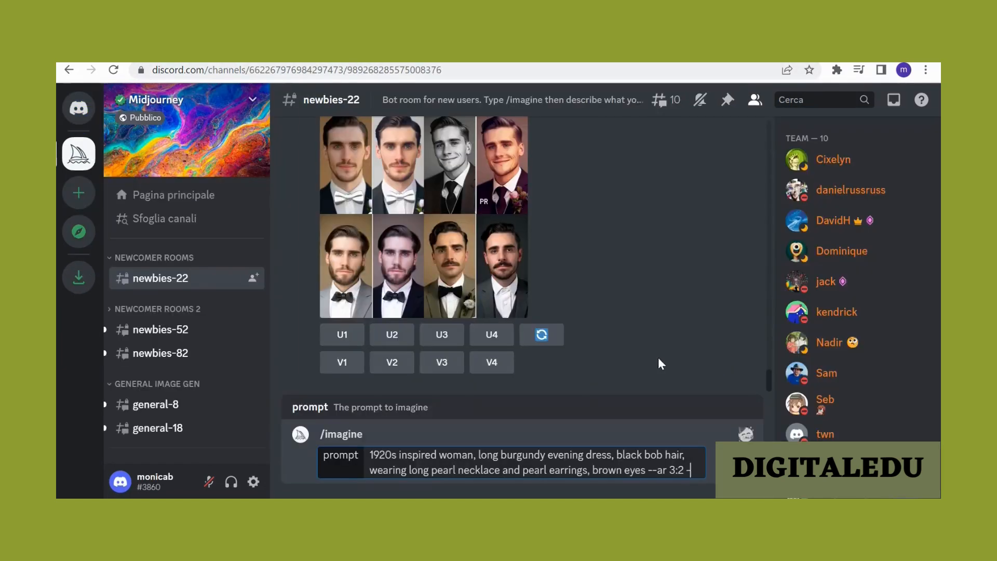
text(--ar 3:2 --seed)
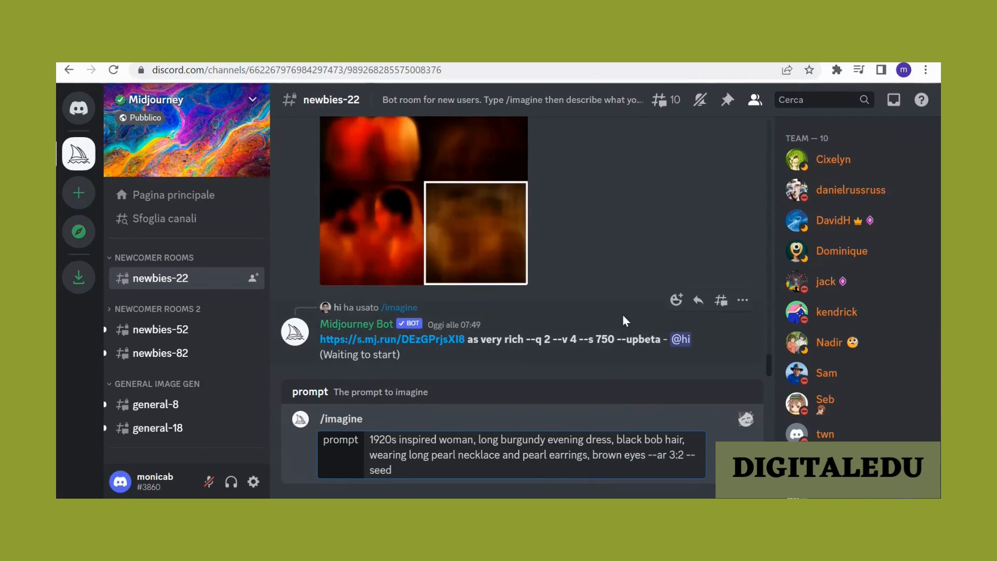
key(ctrl+v)
key(Return)
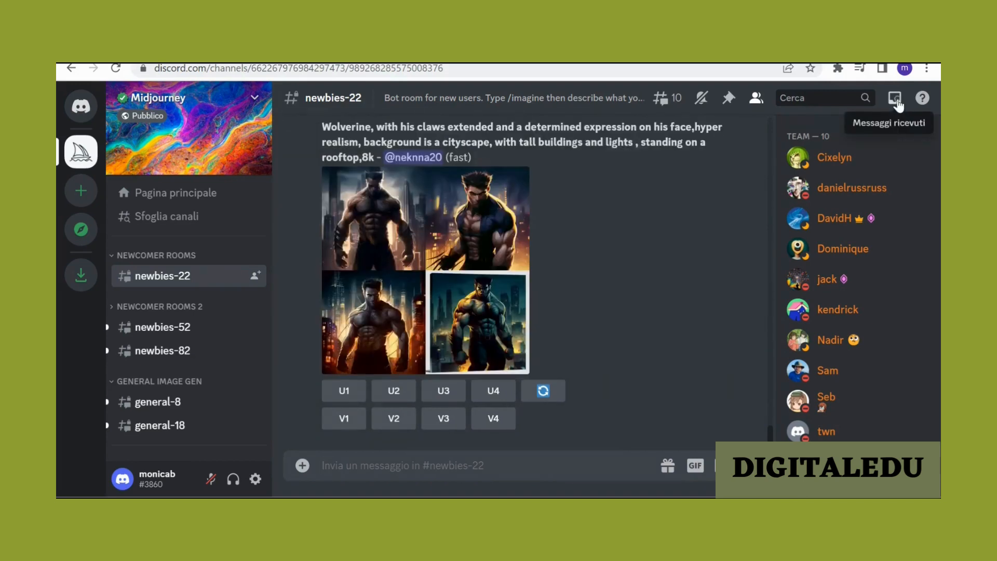
Open the inbox mentions and view the image grid generated for the burgundy evening dress prompt.
click(895, 98)
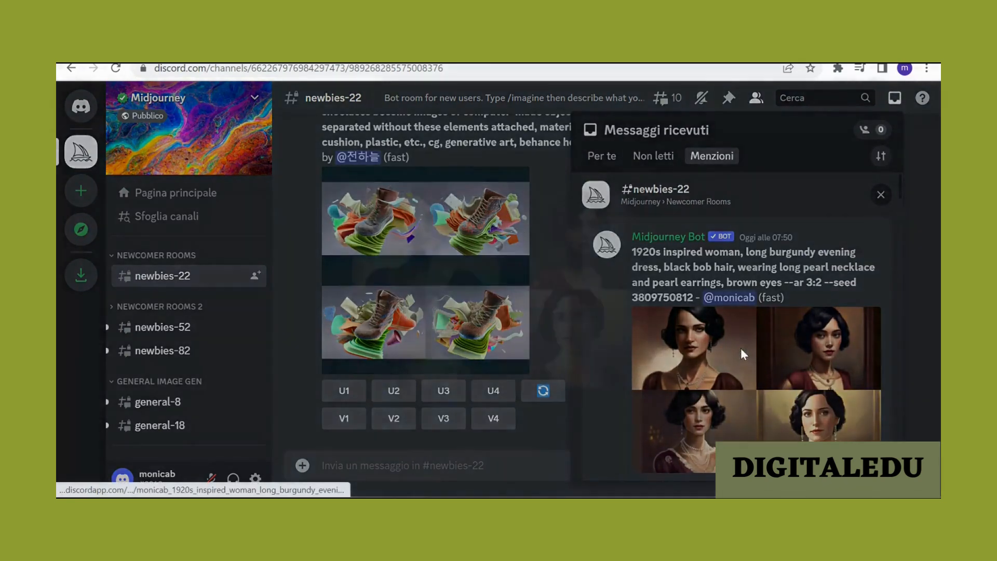
click(741, 348)
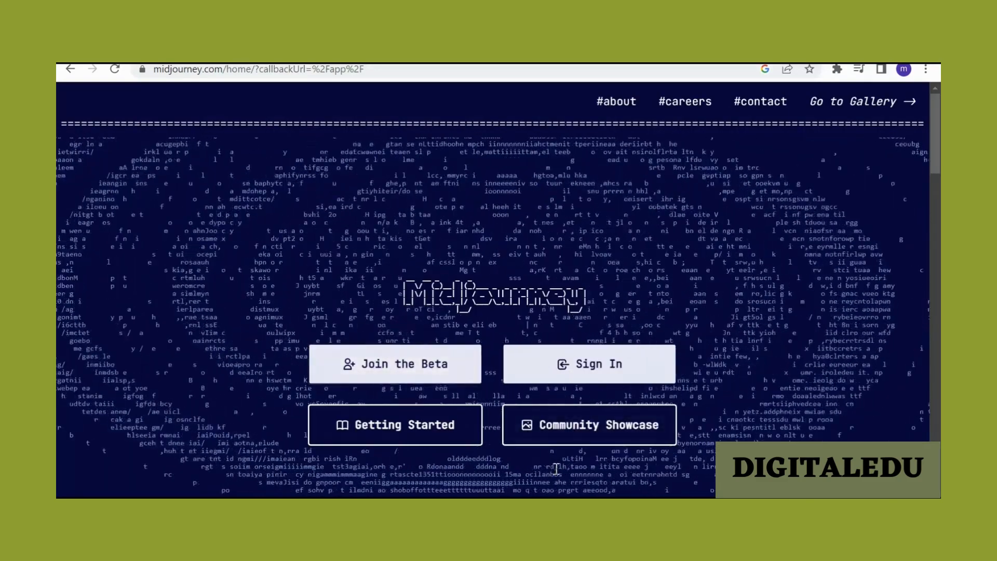
click(580, 434)
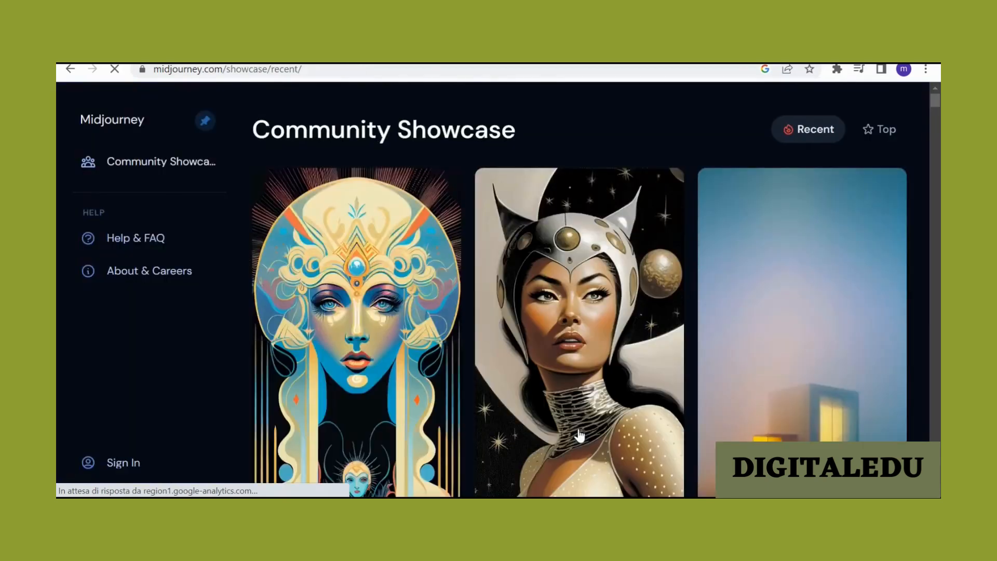
click(129, 466)
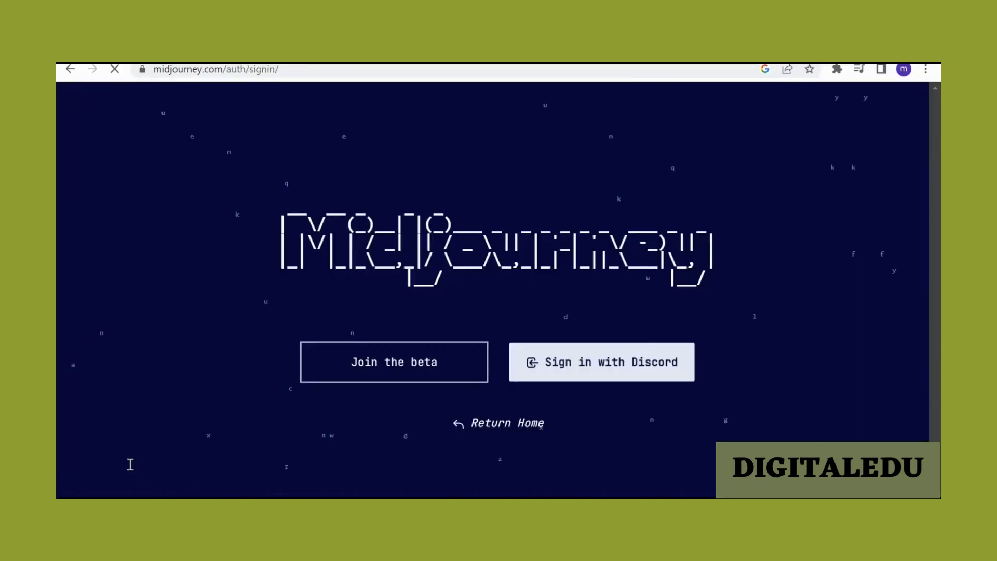
click(535, 376)
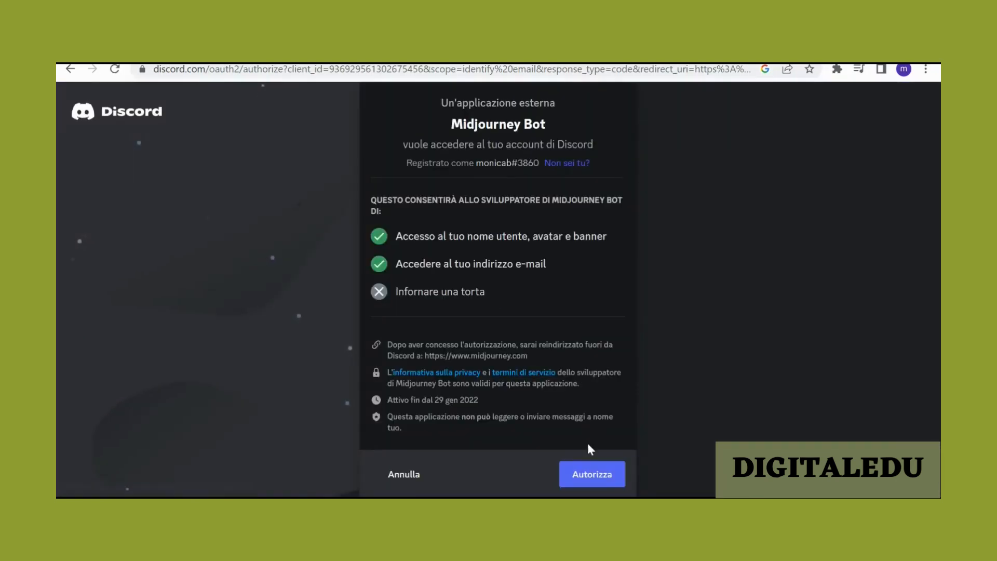
click(588, 477)
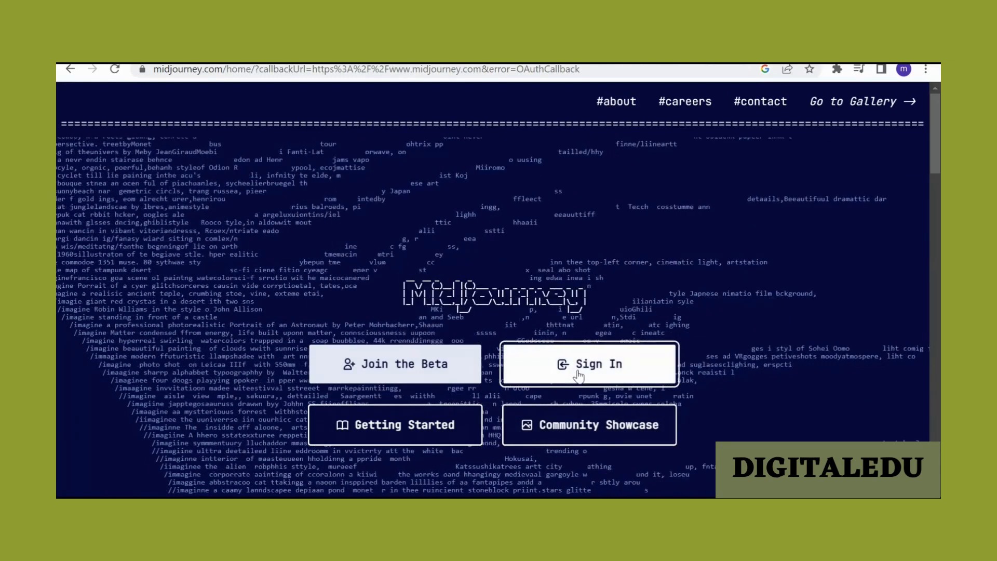
click(579, 370)
Copy the job ID of the upscaled 1920s woman portrait with the blurred green background from the personal gallery.
scroll(344, 253, down, 4)
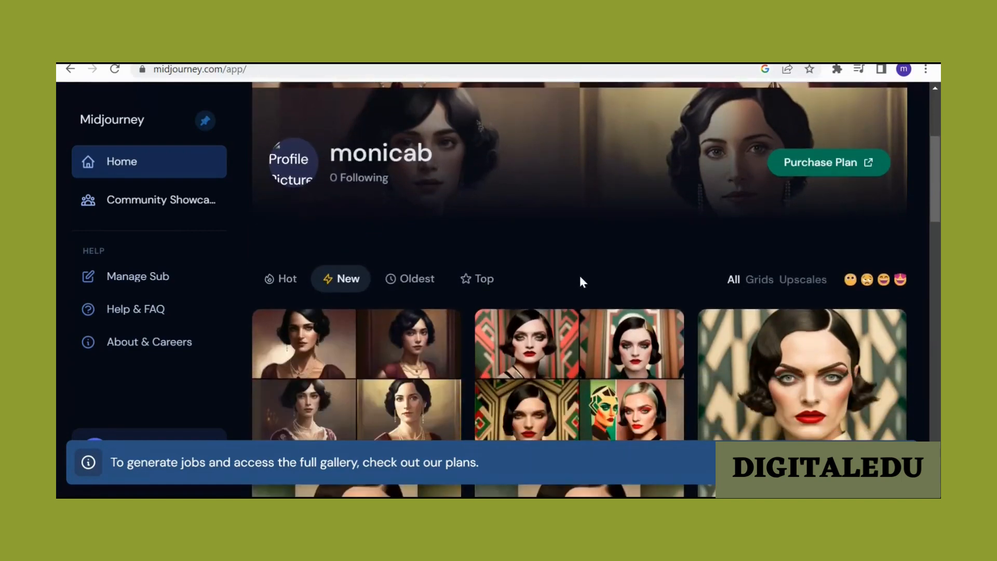
scroll(580, 276, down, 2)
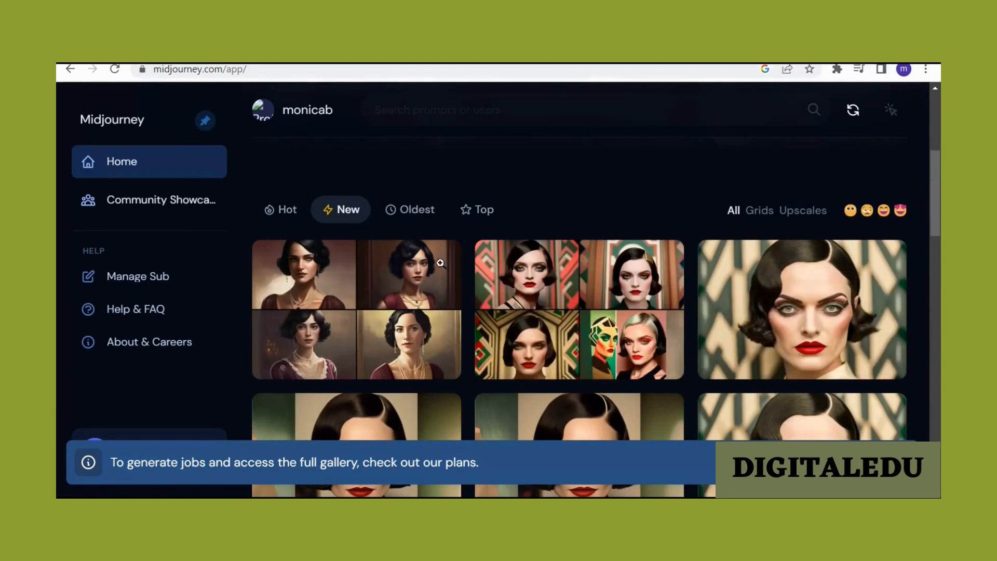
scroll(596, 367, down, 4)
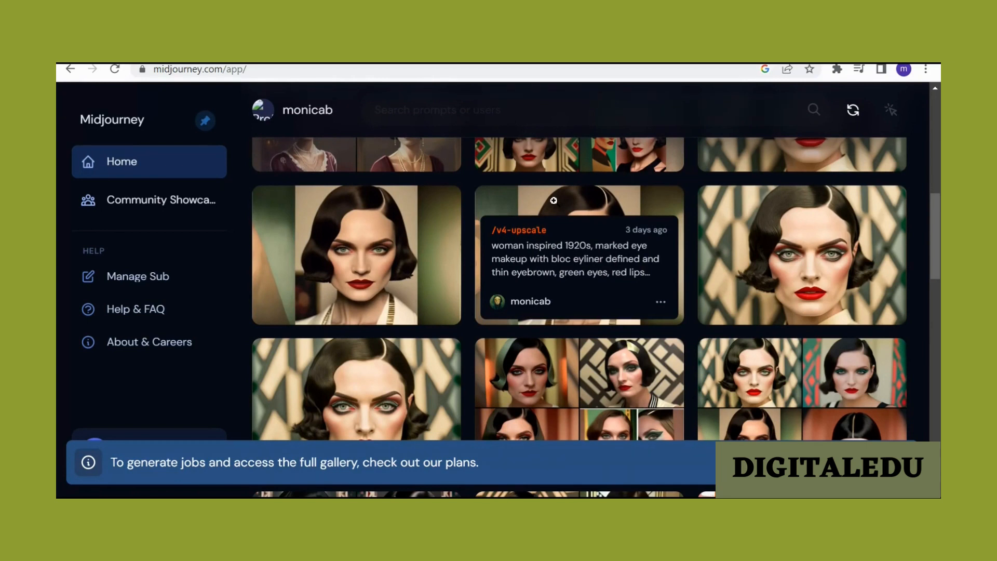
click(661, 307)
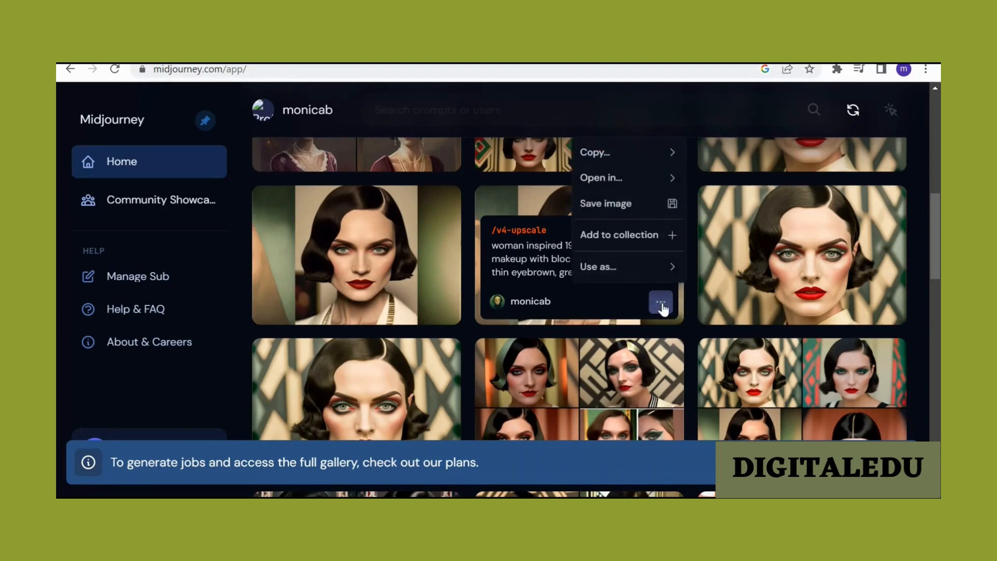
mouse_move(615, 180)
mouse_move(615, 160)
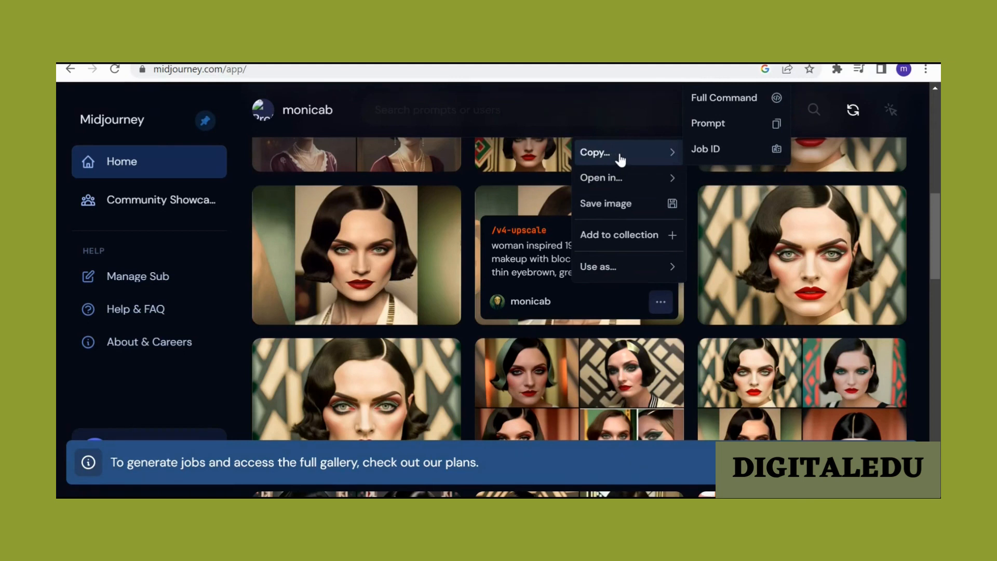
click(715, 150)
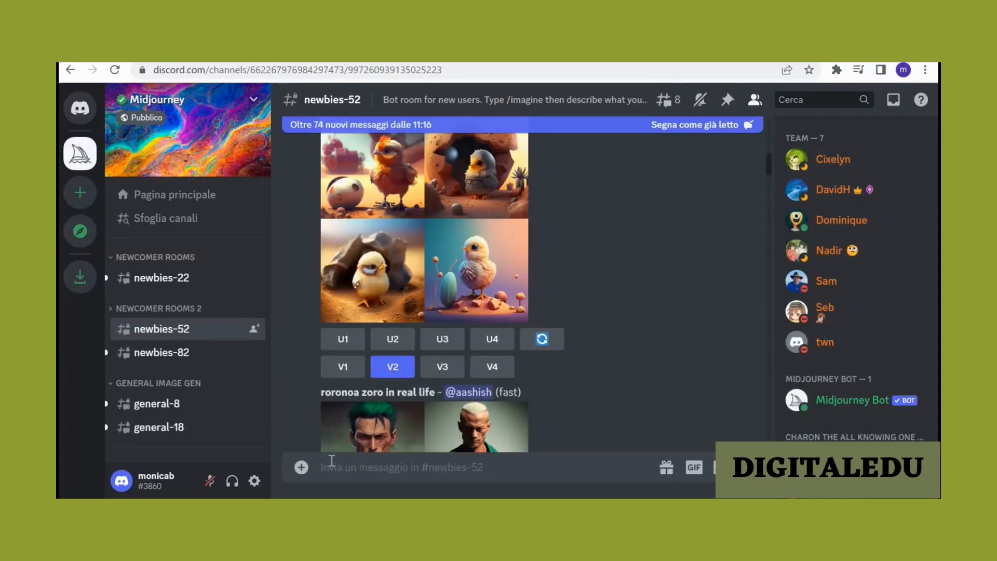
In Discord's newbies-52 channel, run /show with the copied job ID and open the reaction picker on the resulting image message.
text(/sho)
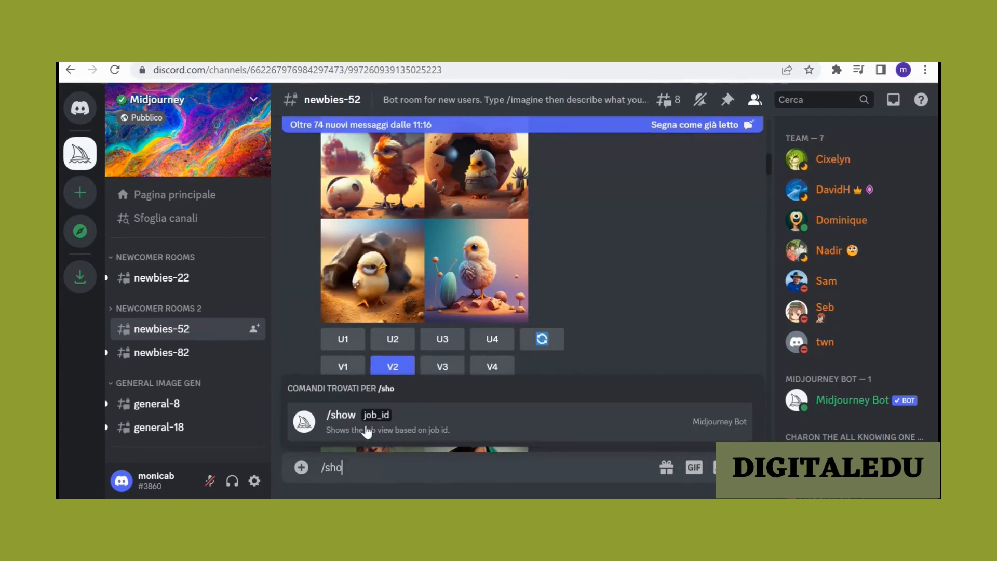
click(367, 431)
right_click(403, 464)
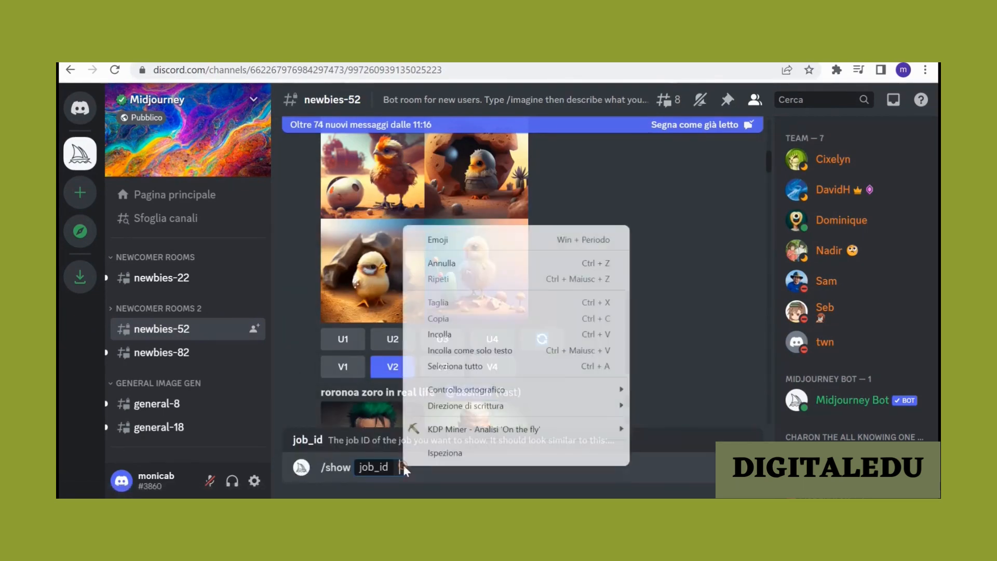
click(445, 352)
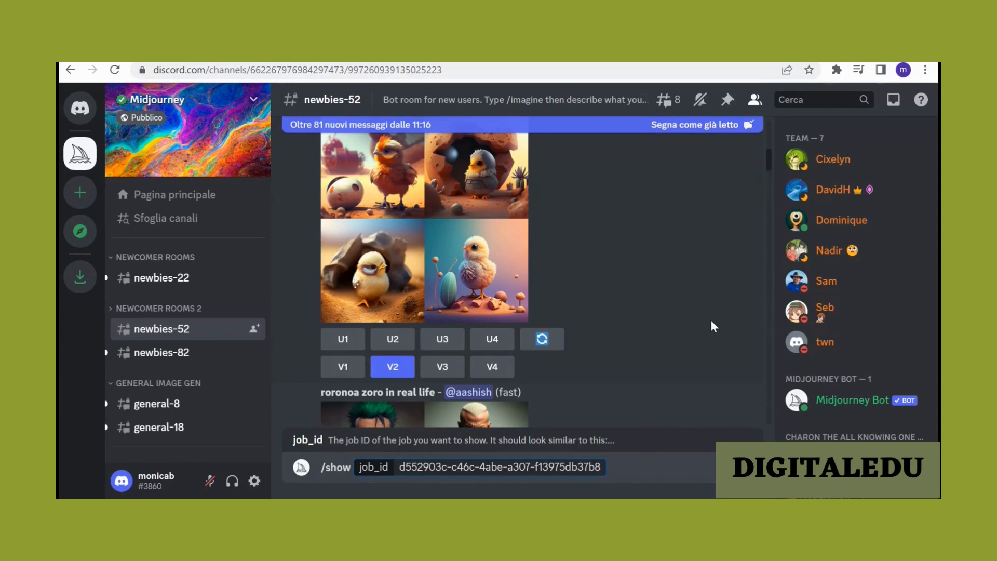
key(Return)
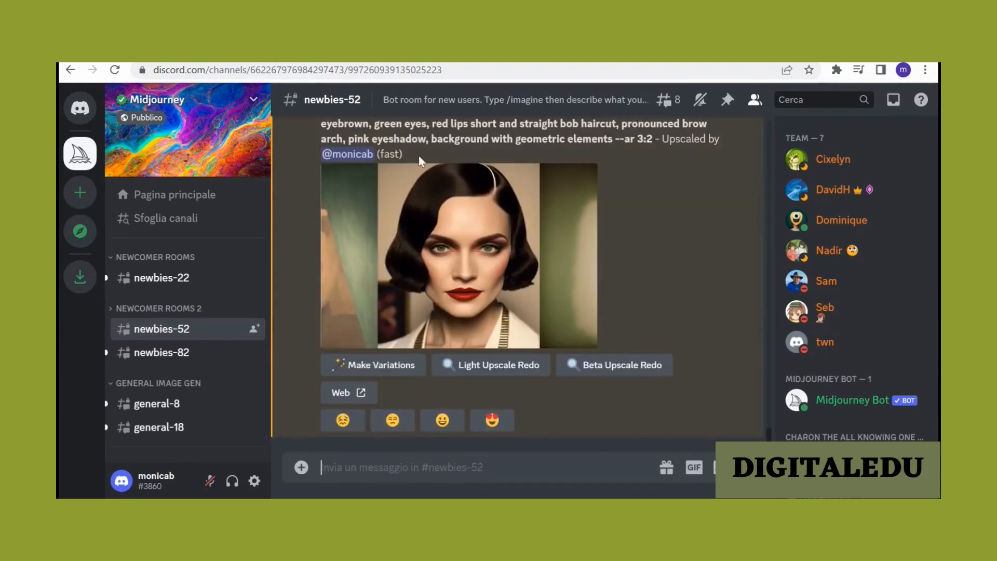
scroll(623, 239, up, 3)
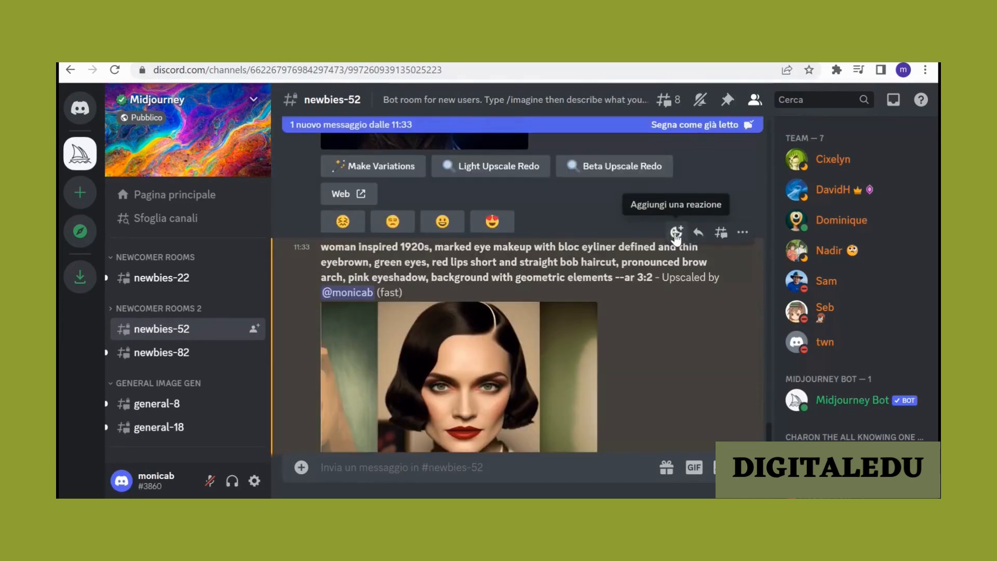
click(676, 234)
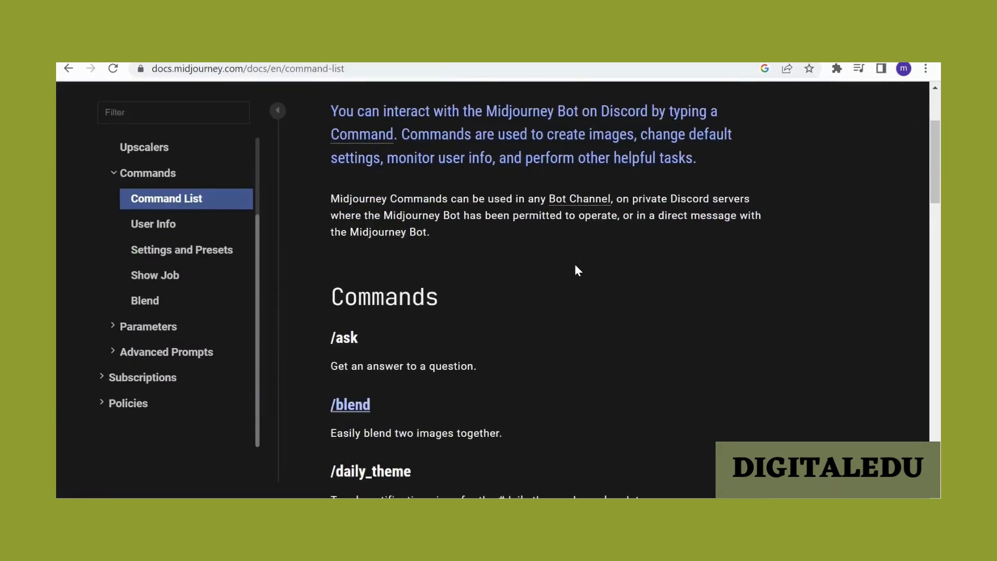
In the Midjourney documentation, look over the Command List page and expand the Parameters section to examine its topics.
scroll(575, 291, down, 2)
scroll(464, 234, up, 4)
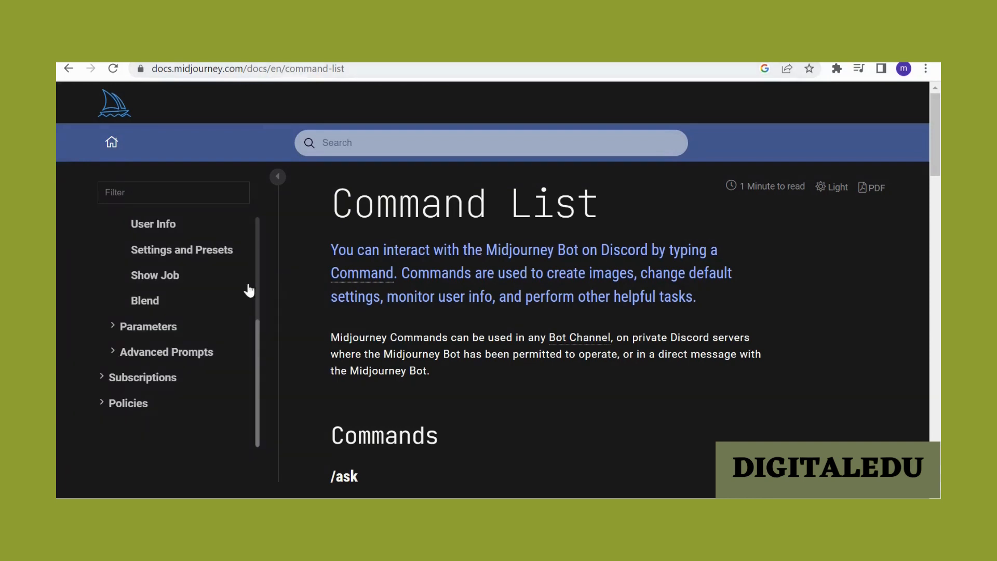
scroll(249, 290, down, 3)
click(113, 326)
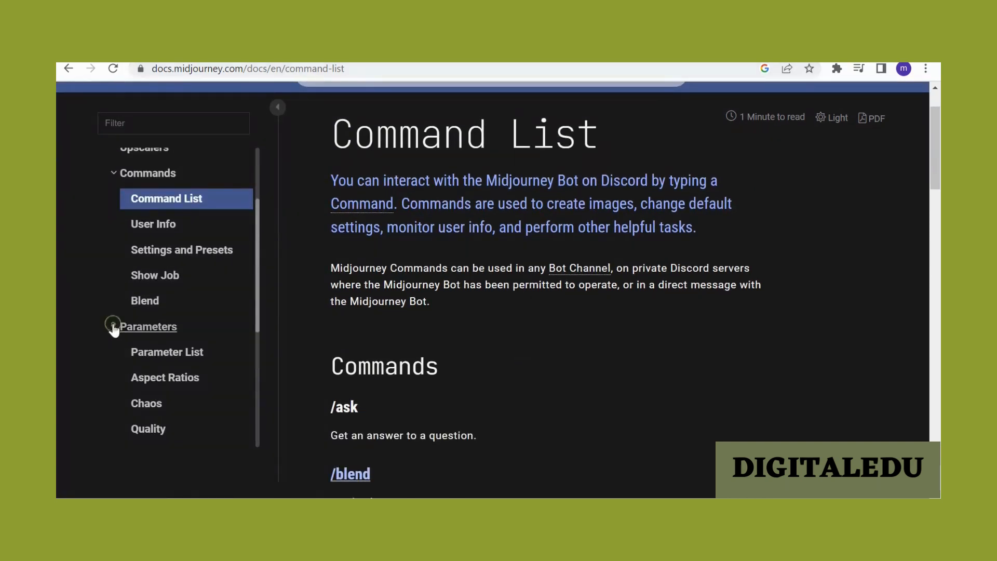
scroll(189, 328, down, 4)
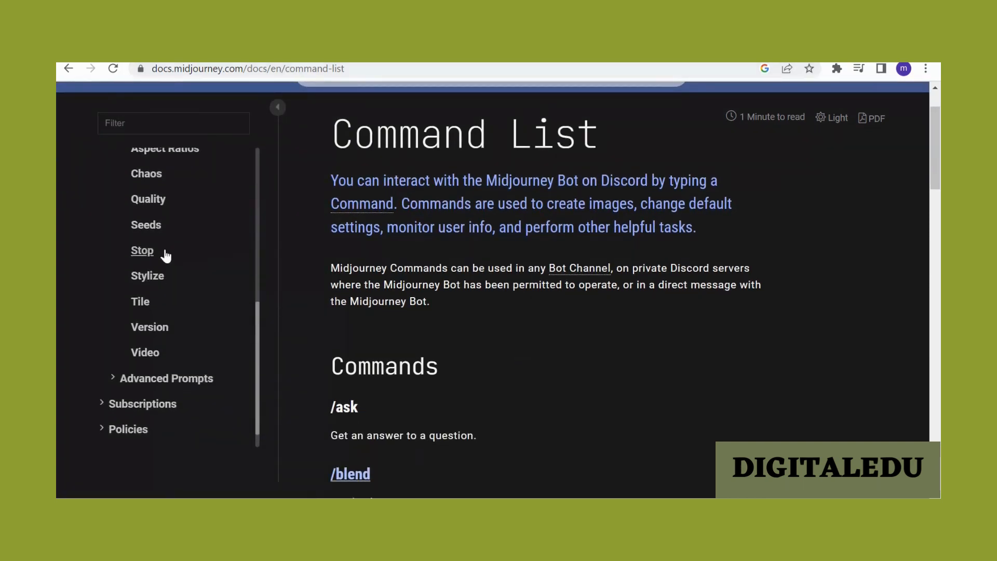
scroll(167, 254, up, 4)
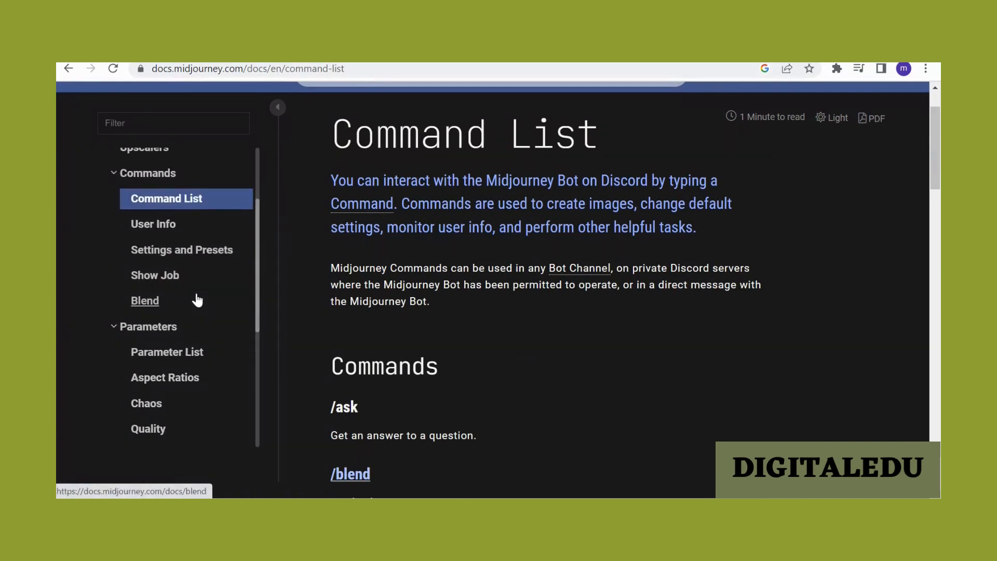